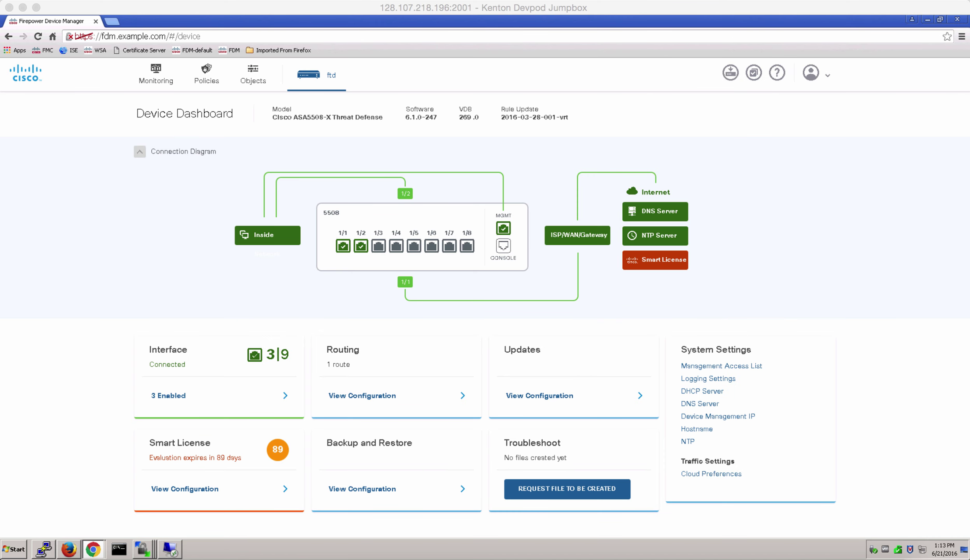
Step: Go to Policies and switch to the Identity policy introduction page
click(206, 71)
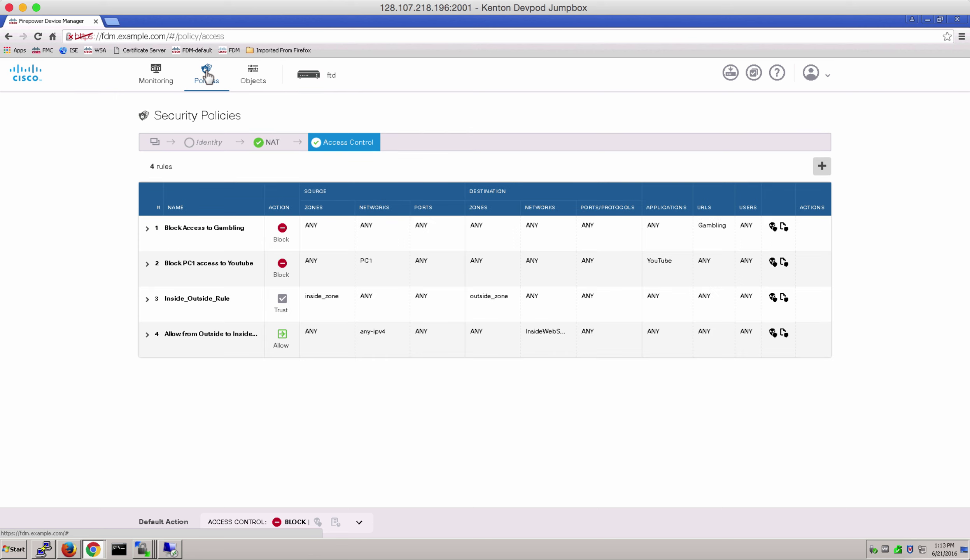
click(208, 143)
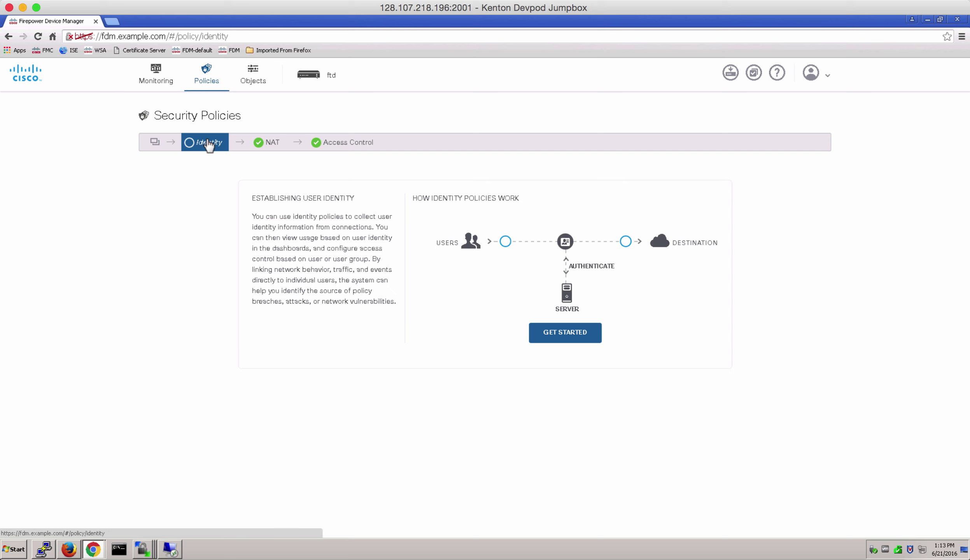
Step: Start the identity policy and name the AD server EXAMPLE with the administrator's username and password
click(559, 333)
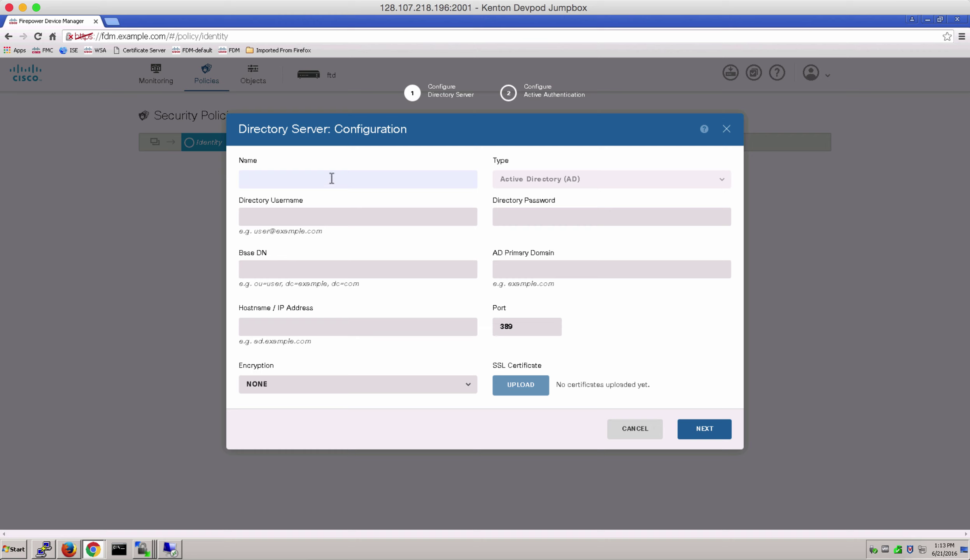
text(EXAMPLE)
key(Tab)
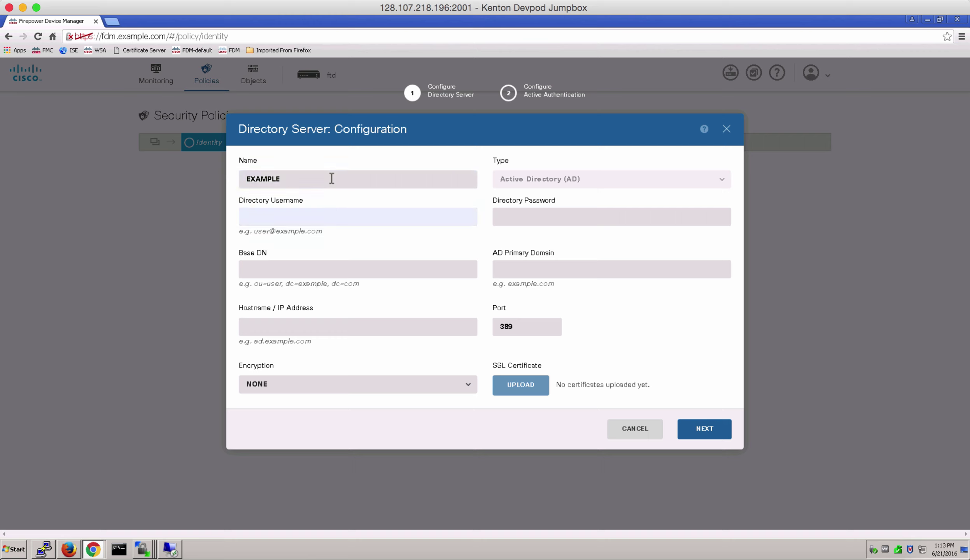
text(Administrator@example.com)
key(Tab)
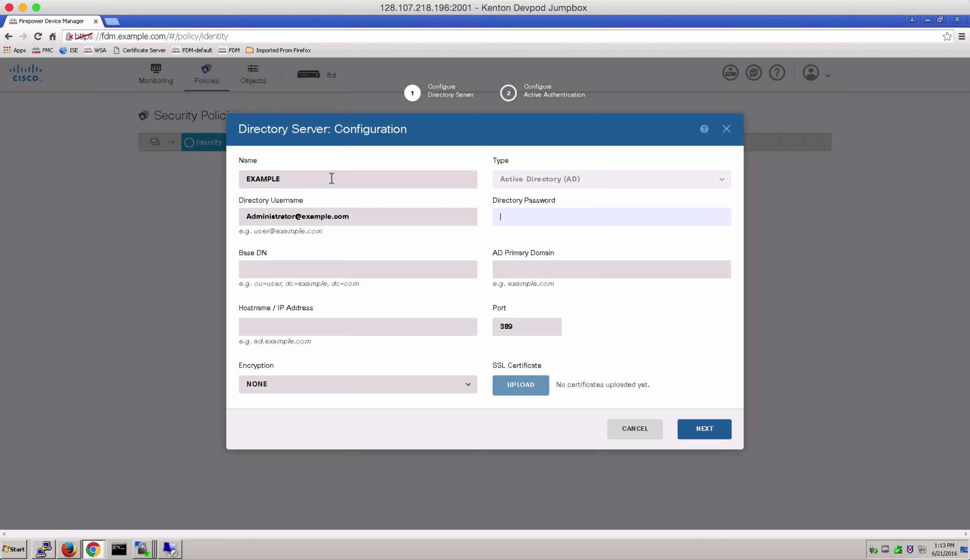
text(•••••••••)
Step: Set base DN dc=example,dc=com, domain example.com, host dc.example.com, and keep encryption NONE
key(Tab)
text(dc=example,dc=co)
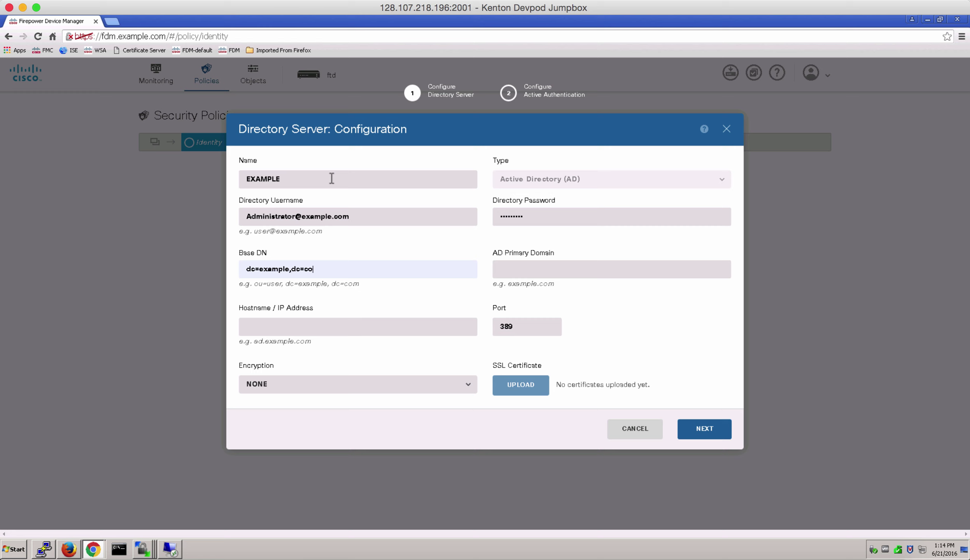
text(m)
key(Tab)
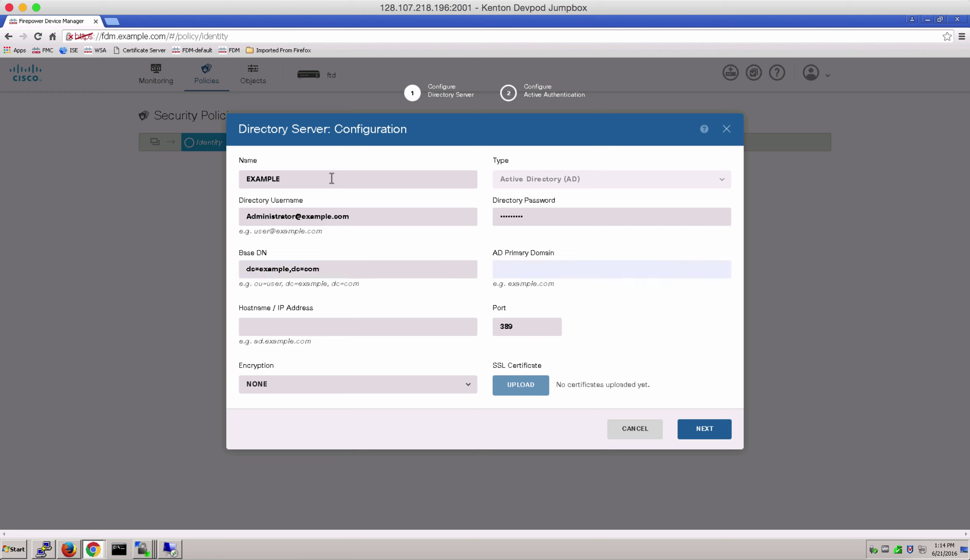
text(example.com)
key(Tab)
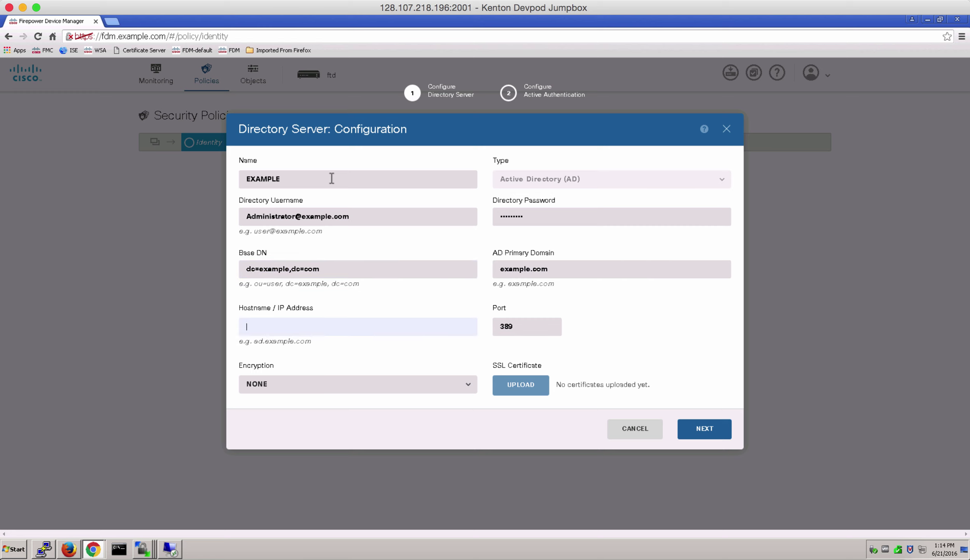
text(dc.example.com)
click(469, 388)
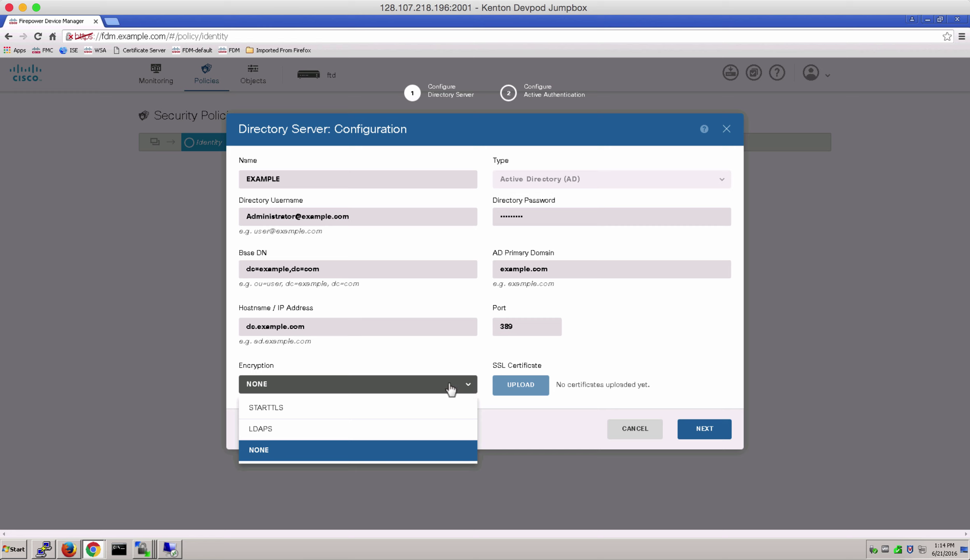
click(450, 388)
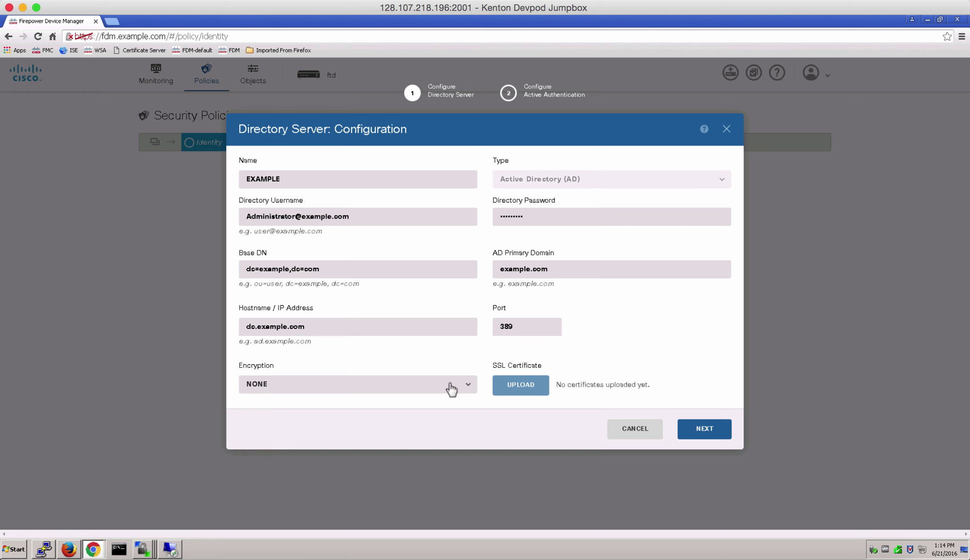
Step: Upload asa.cer and asa.key from Desktop\Certificates for active authentication and save
click(715, 434)
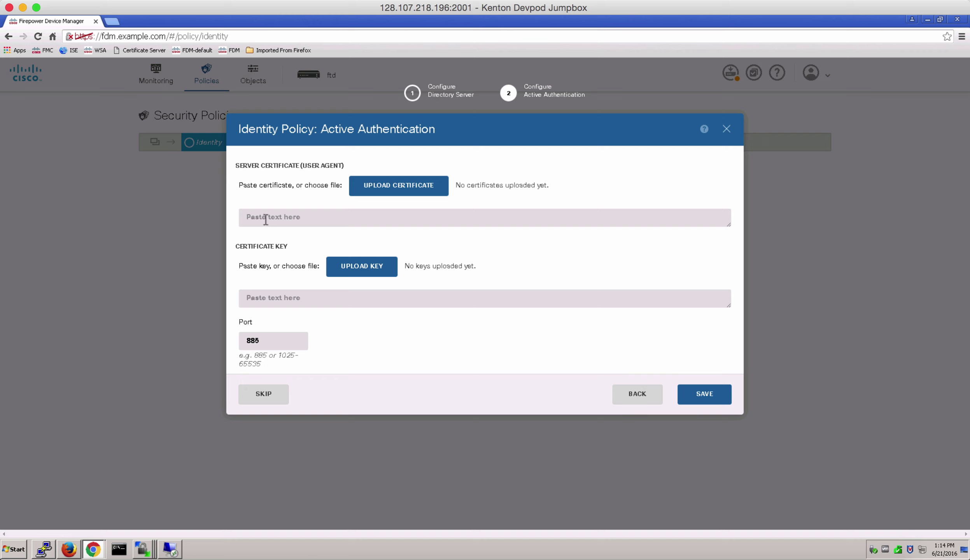
click(394, 191)
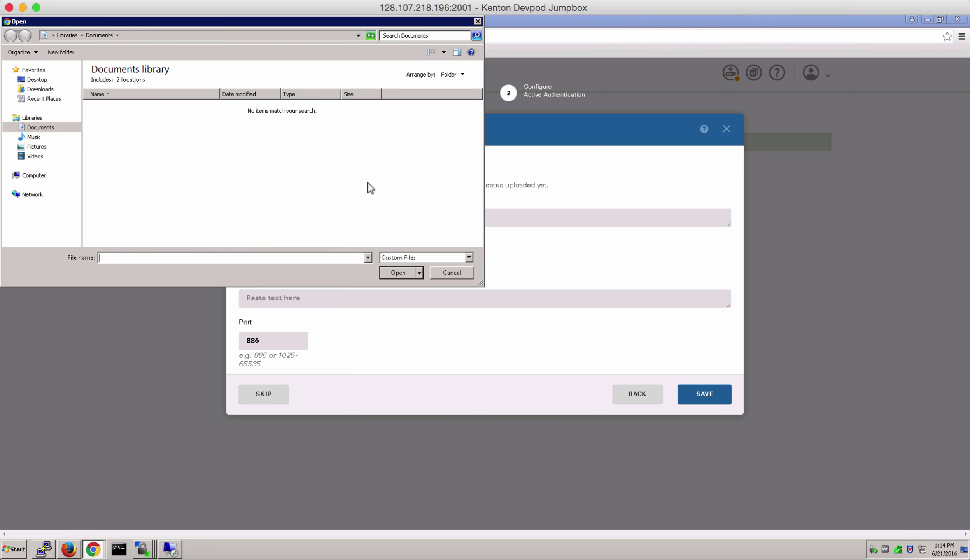
click(37, 80)
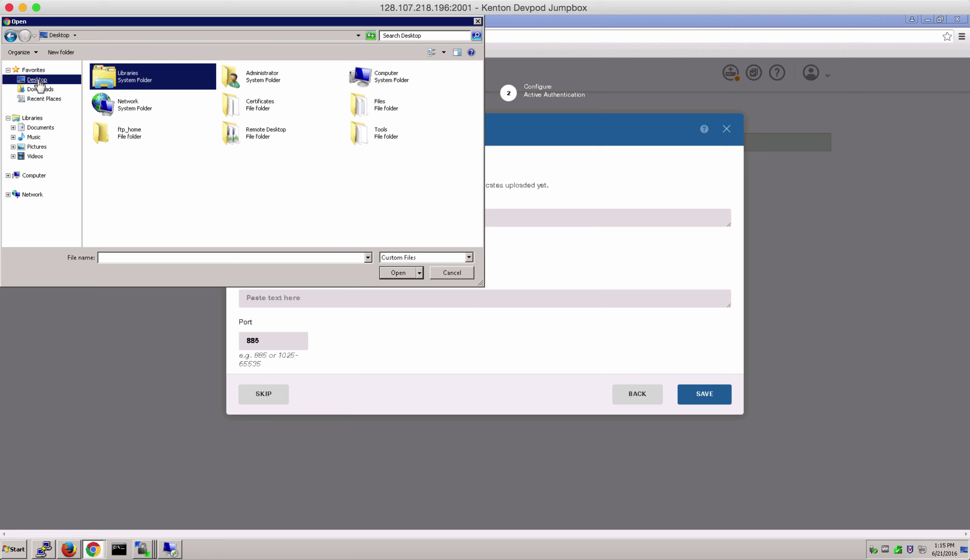
click(256, 109)
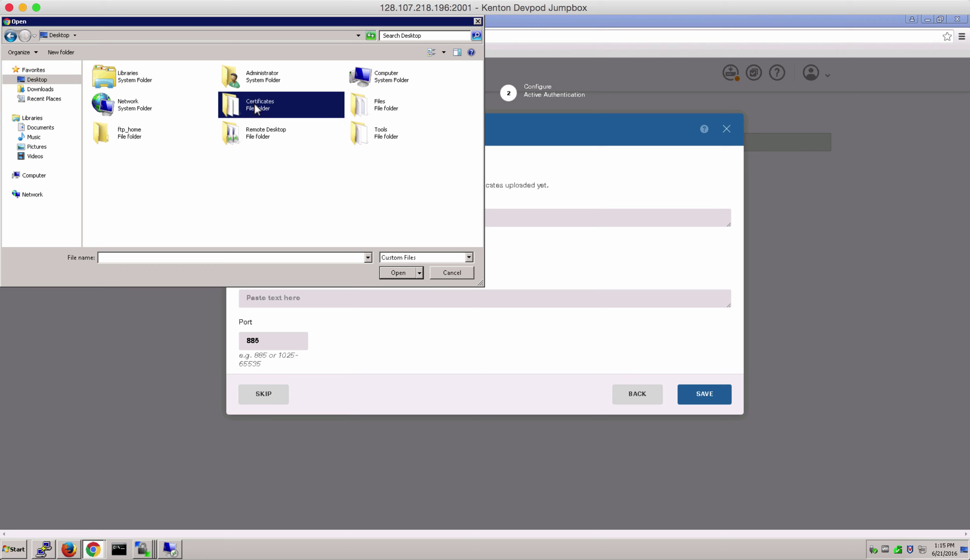
double_click(256, 108)
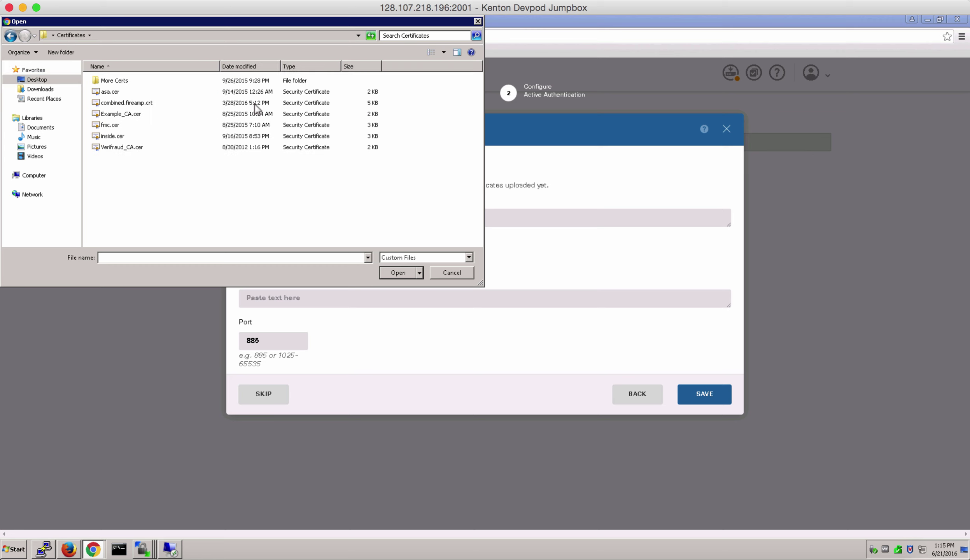
click(112, 94)
click(401, 273)
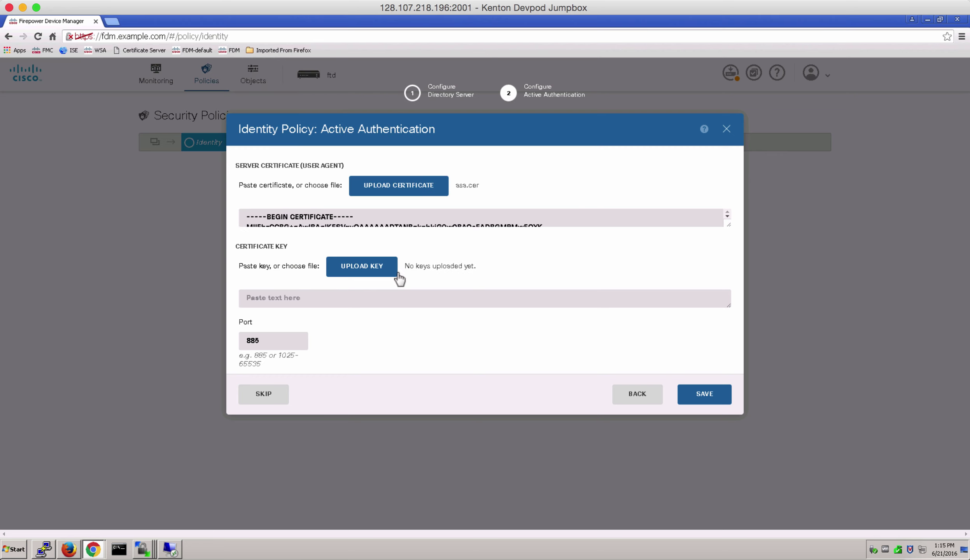
click(399, 279)
click(112, 94)
click(399, 273)
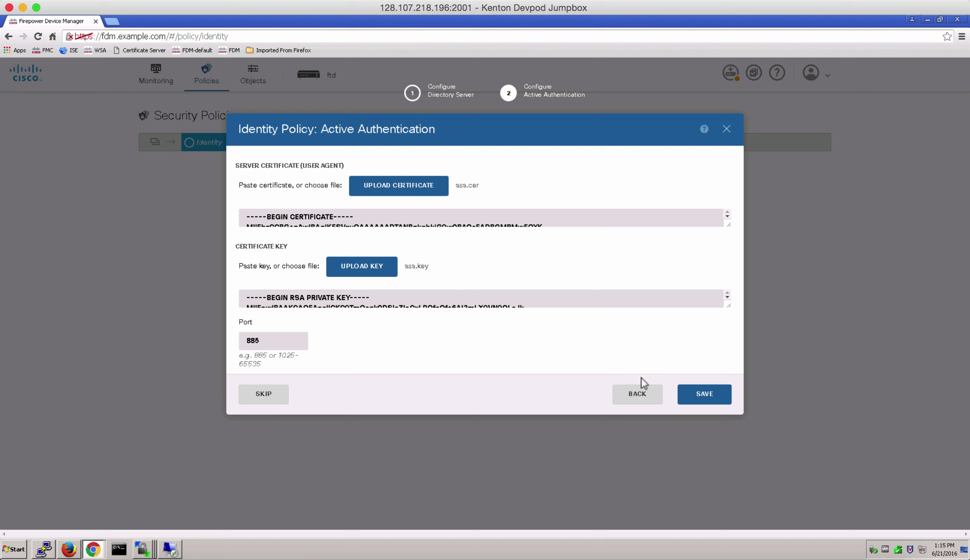
click(717, 395)
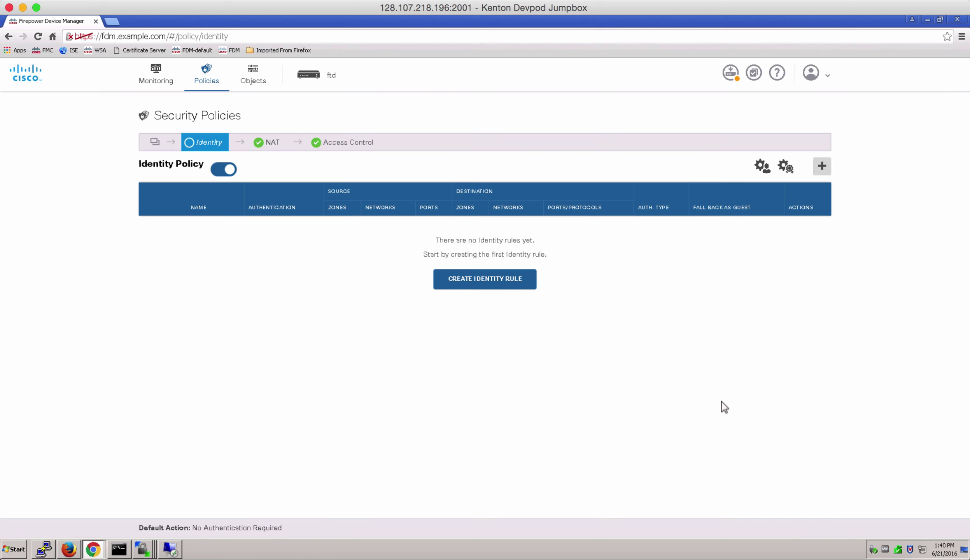
click(759, 170)
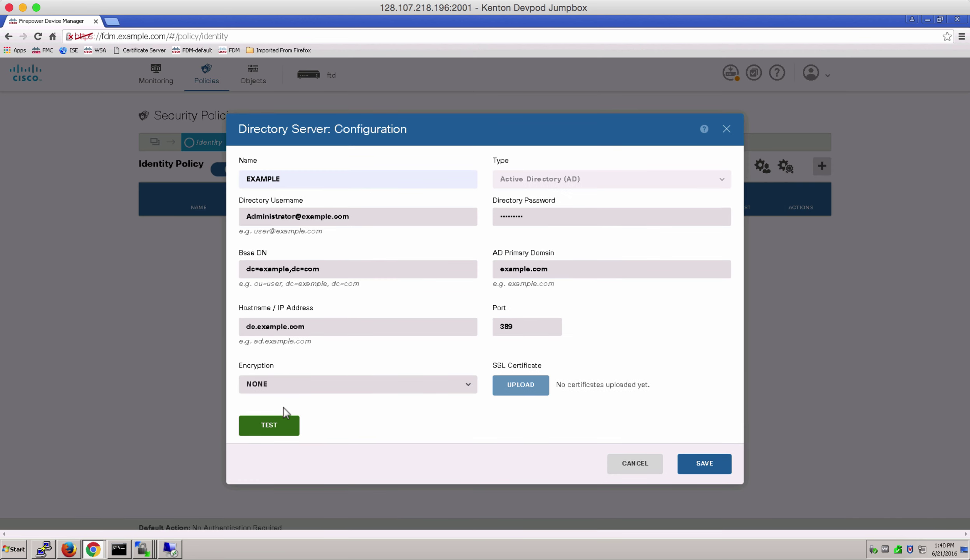
click(277, 429)
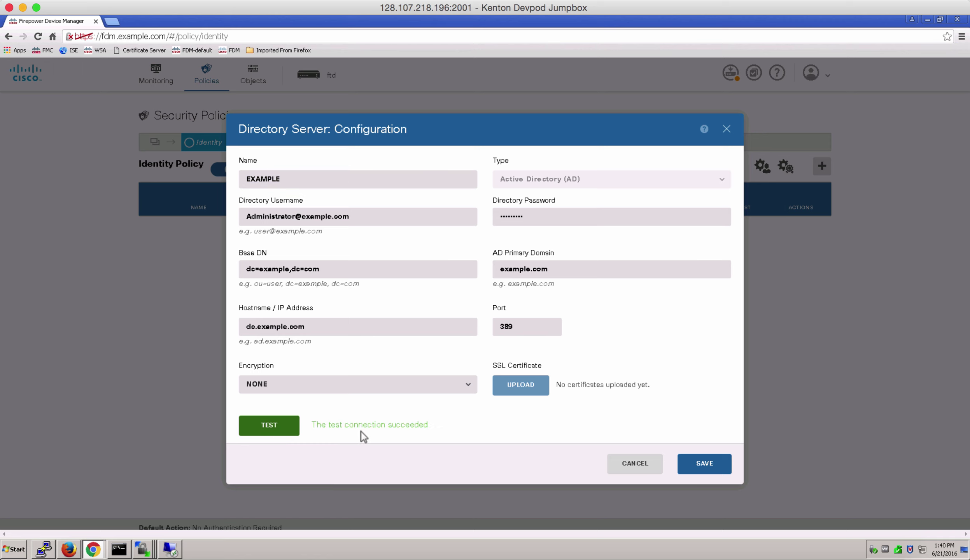
click(639, 491)
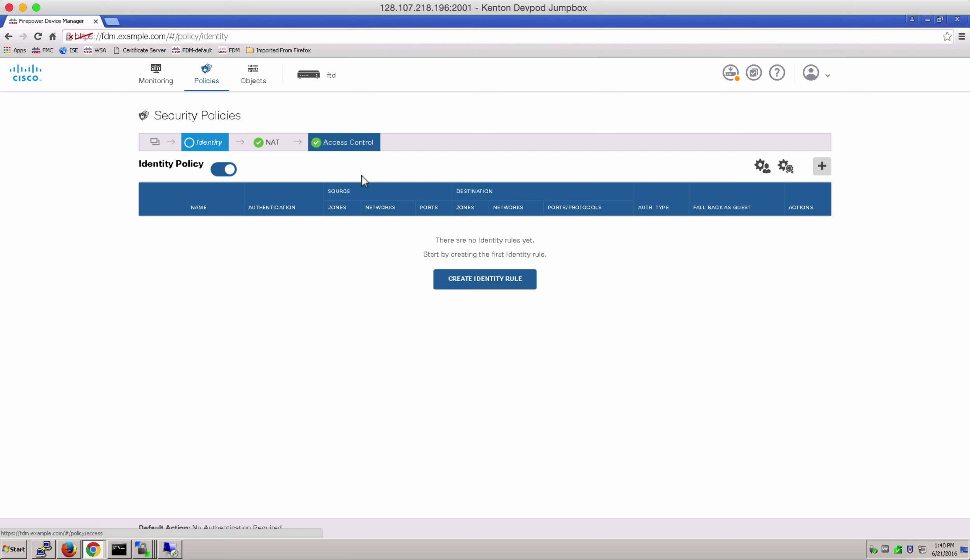
Step: Create identity rule myActiveIdentityRule with guest fallback enabled and save it
click(487, 282)
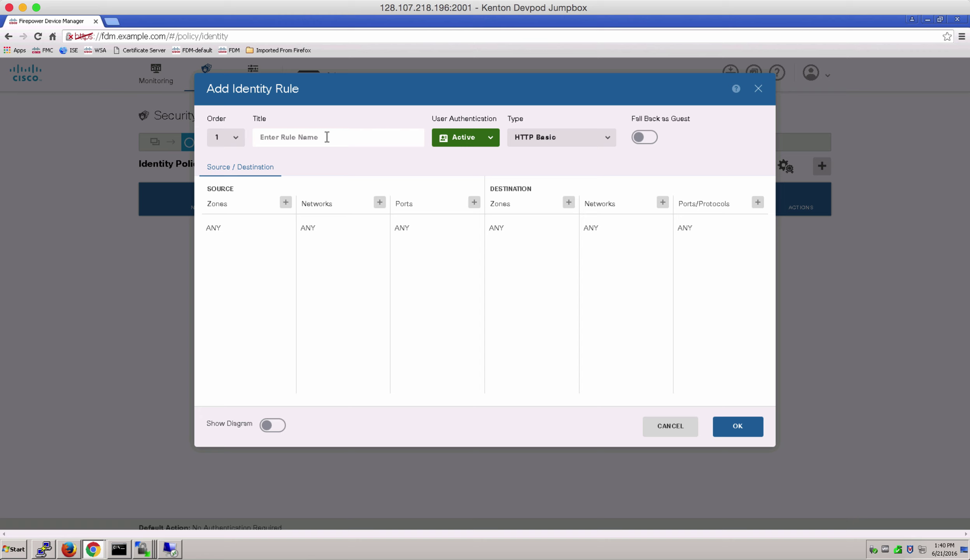
text(myActiveIdentityRule)
click(657, 136)
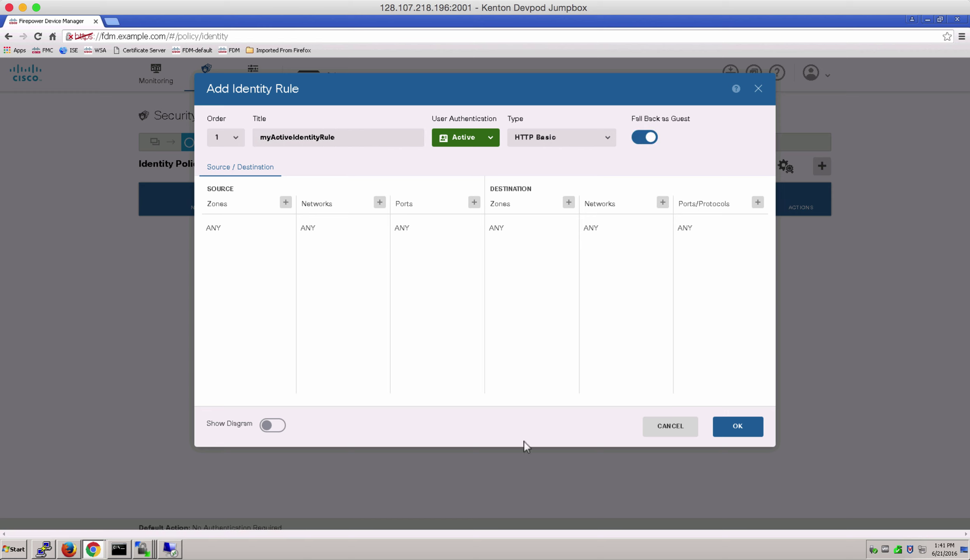
click(274, 425)
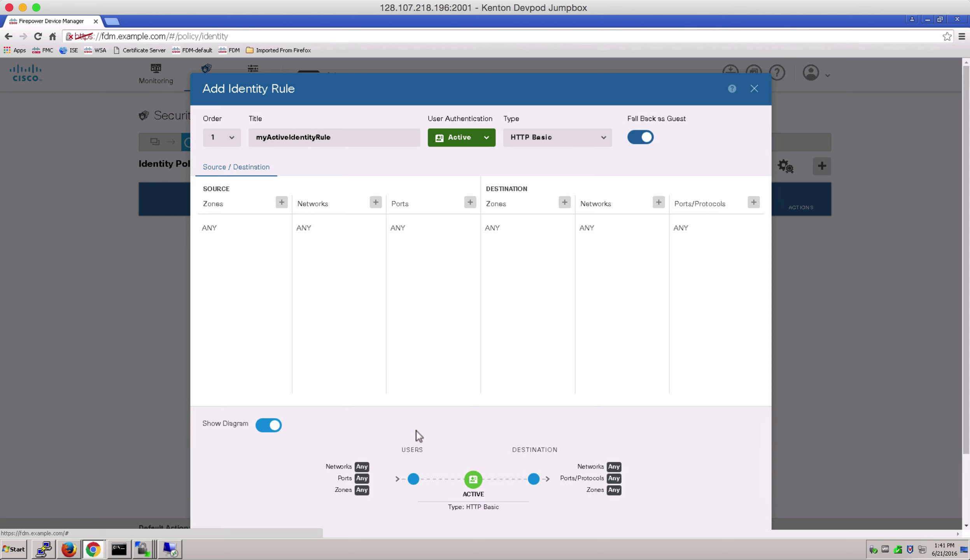
scroll(422, 432, down, 2)
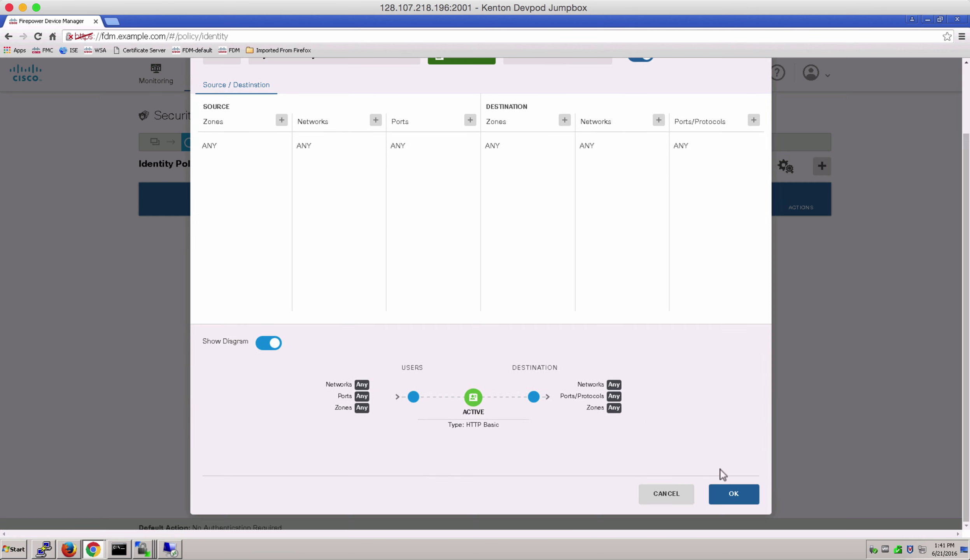
click(736, 499)
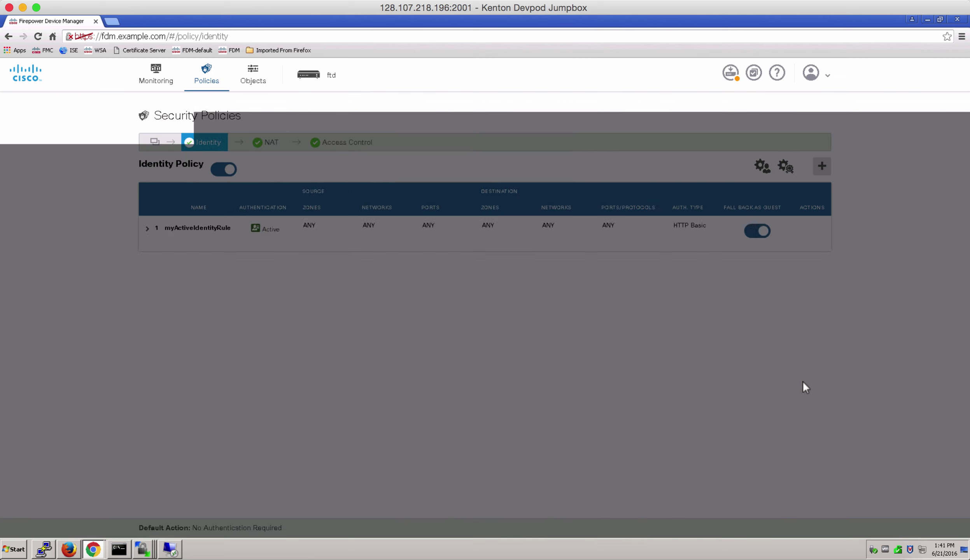
Step: Add a new access rule titled 'Block Investment Access to match.com' with action Block
click(344, 143)
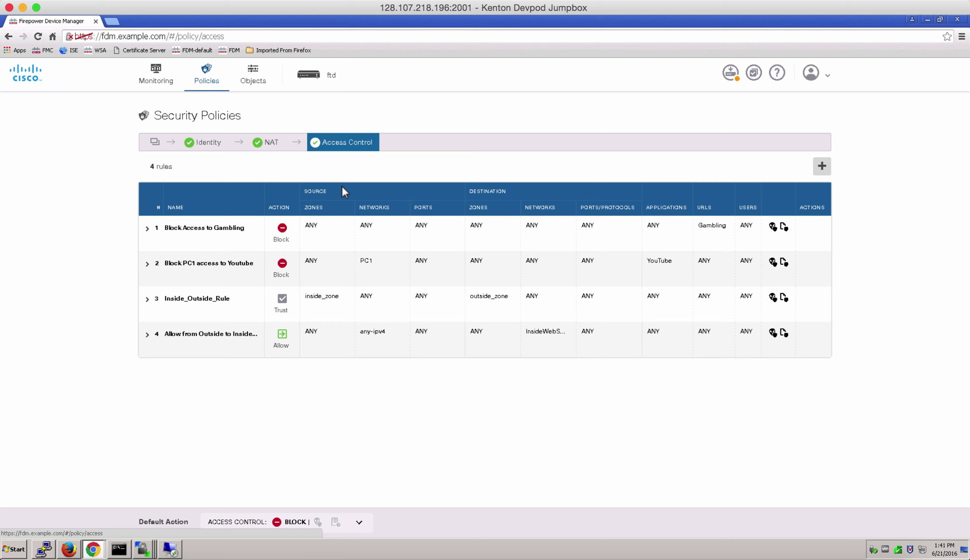
click(823, 167)
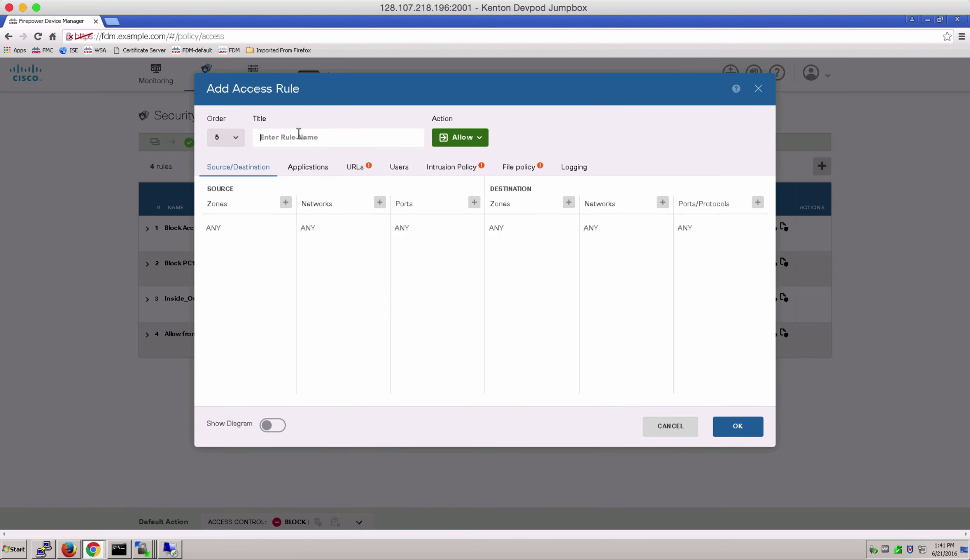
click(300, 135)
text(Block Investment Access to ma)
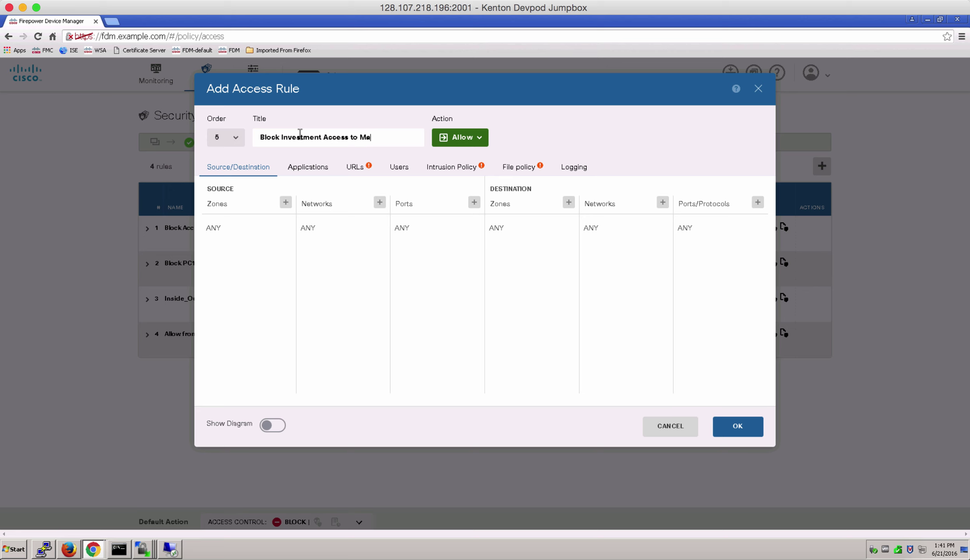
text(tch.com)
click(460, 137)
click(467, 180)
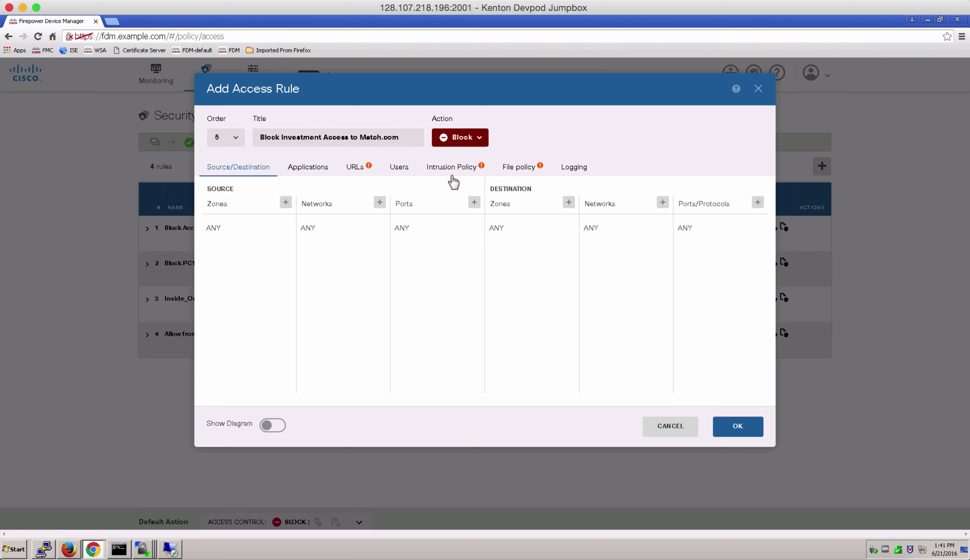
Step: Limit the rule to the Investment group and log at beginning and end of connection
click(399, 170)
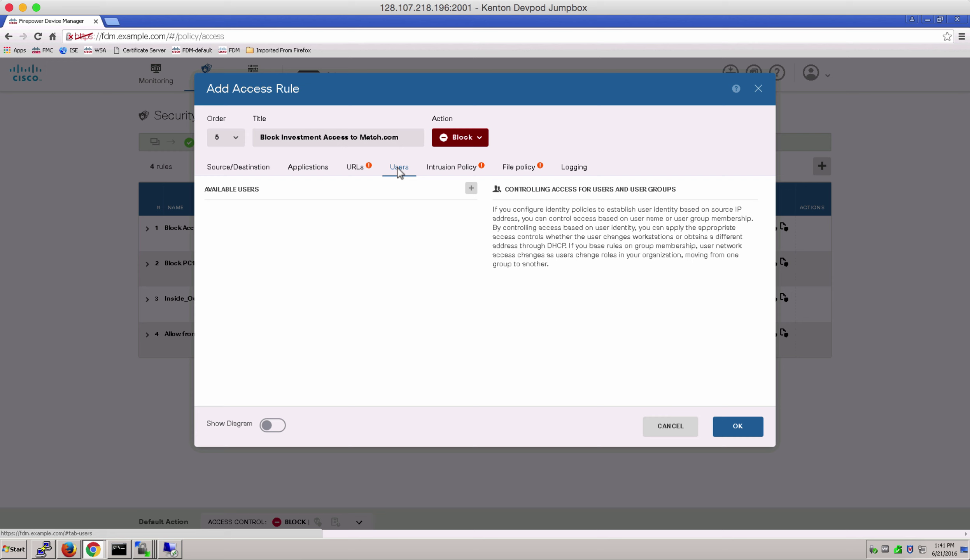
click(470, 188)
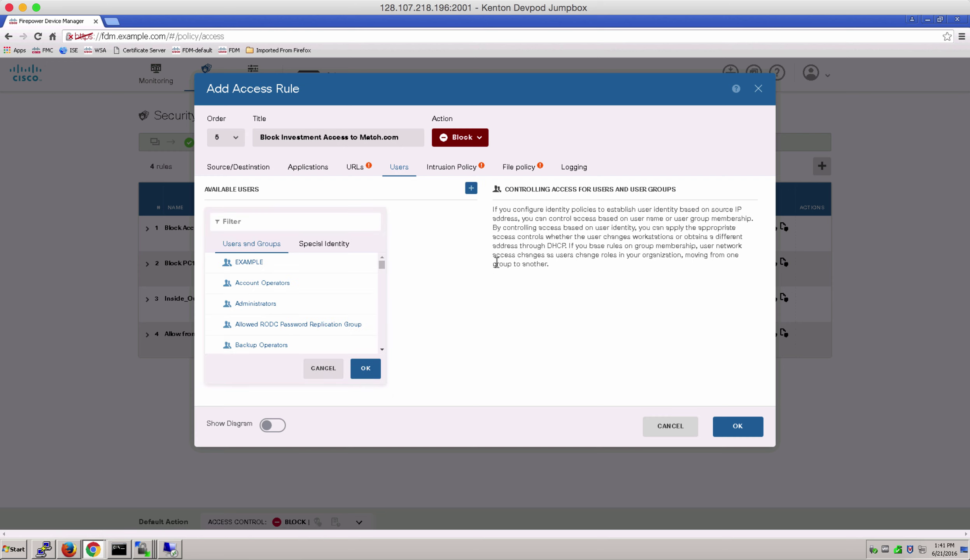
click(294, 220)
text(invest)
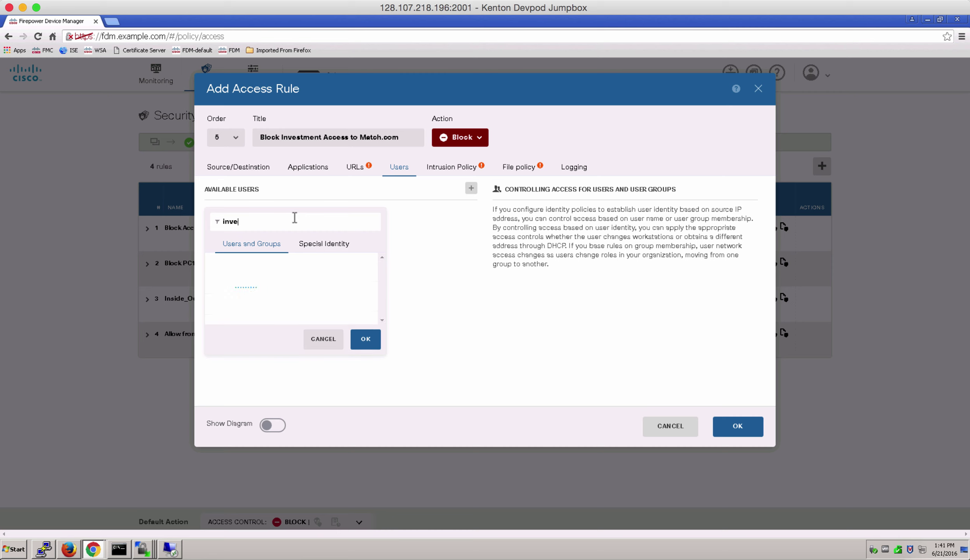
click(268, 263)
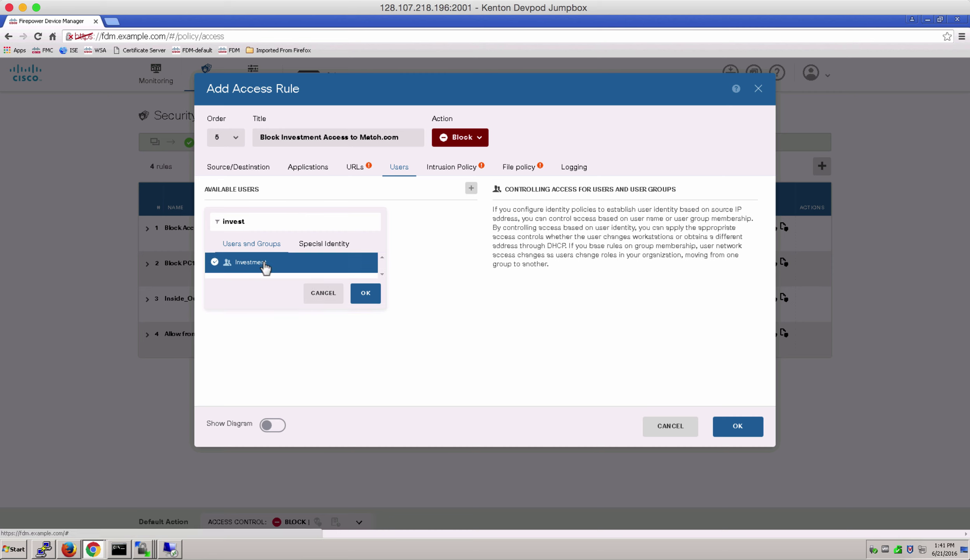
click(375, 301)
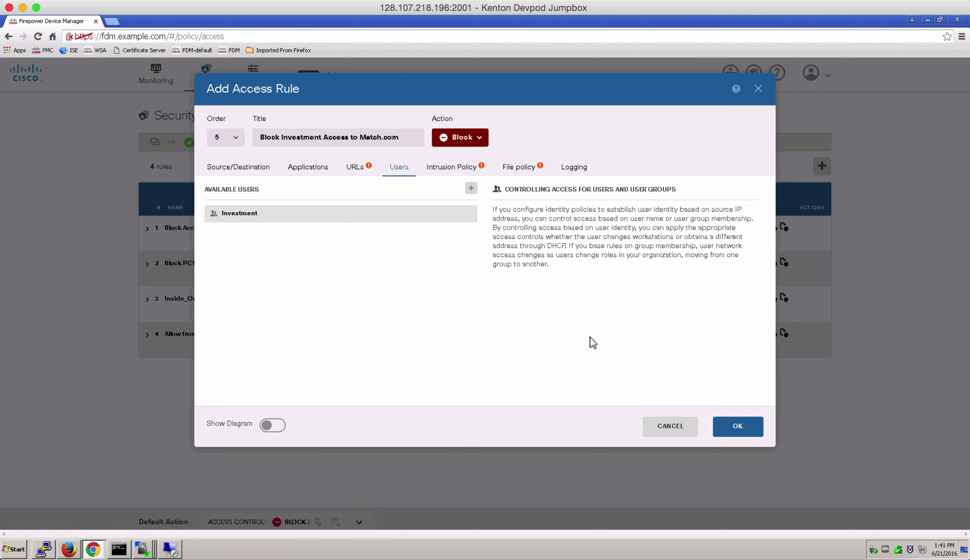
click(568, 167)
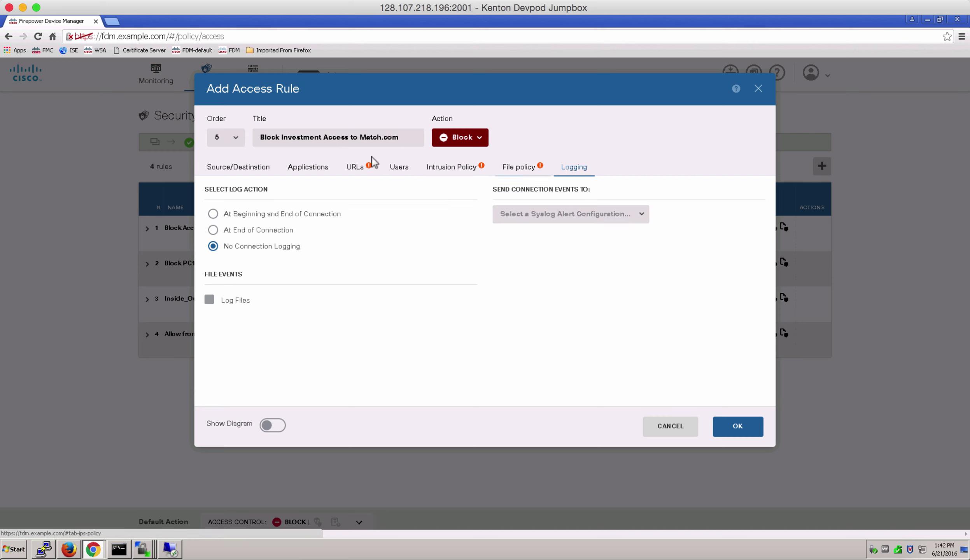
click(268, 215)
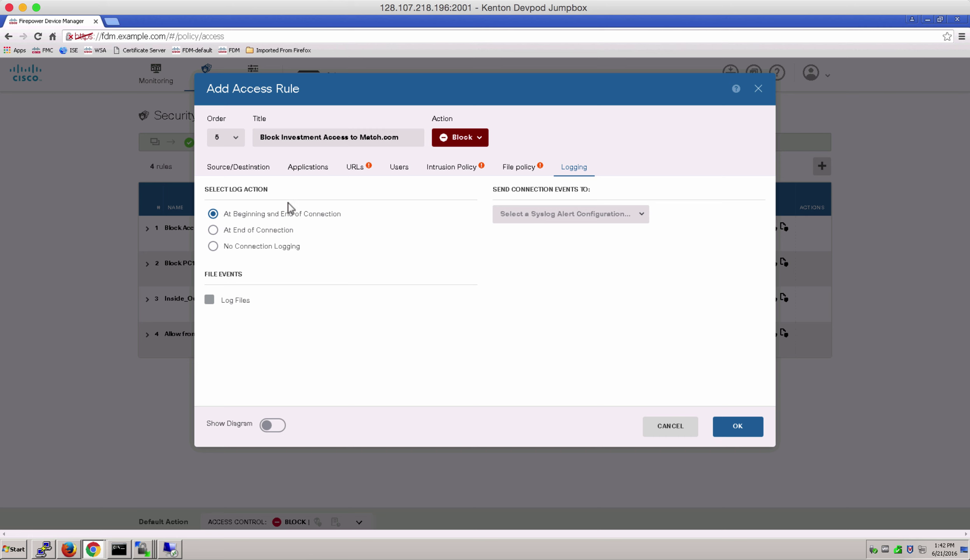
Step: Add the Match.com application to the block rule and save it as rule 5
click(307, 168)
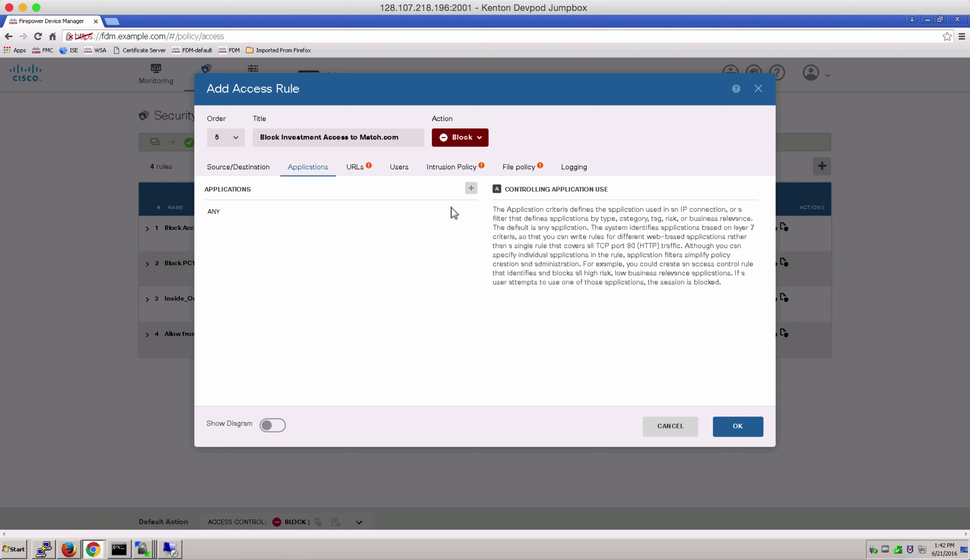
click(471, 189)
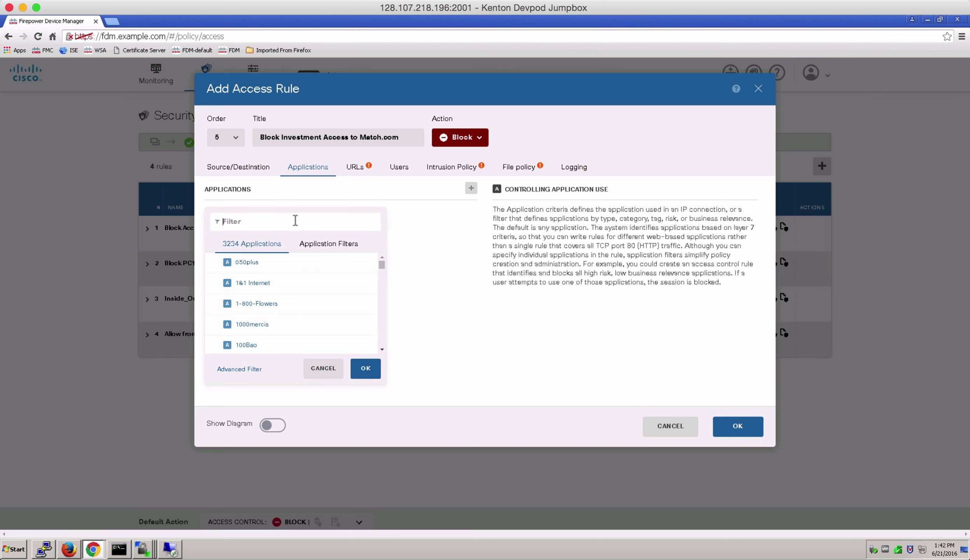
text(match)
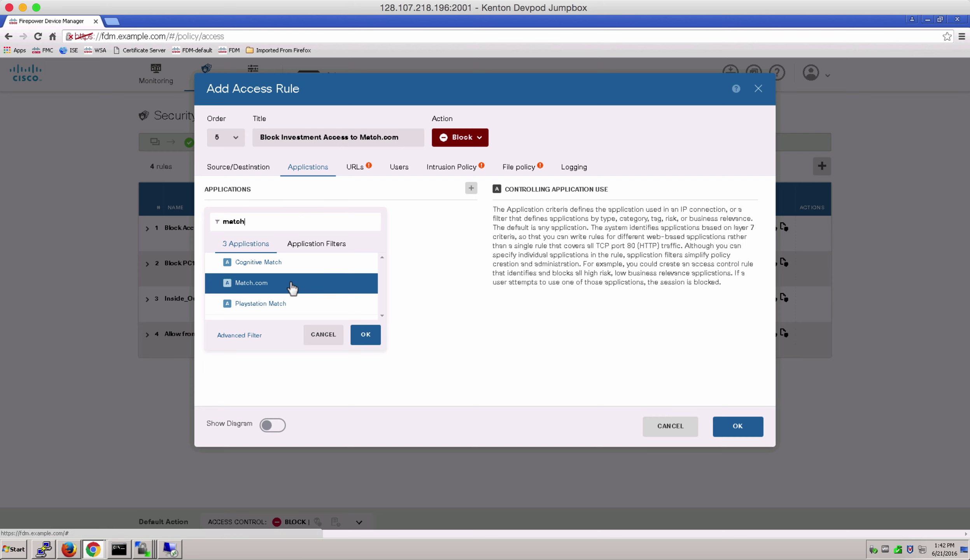
click(292, 286)
click(369, 339)
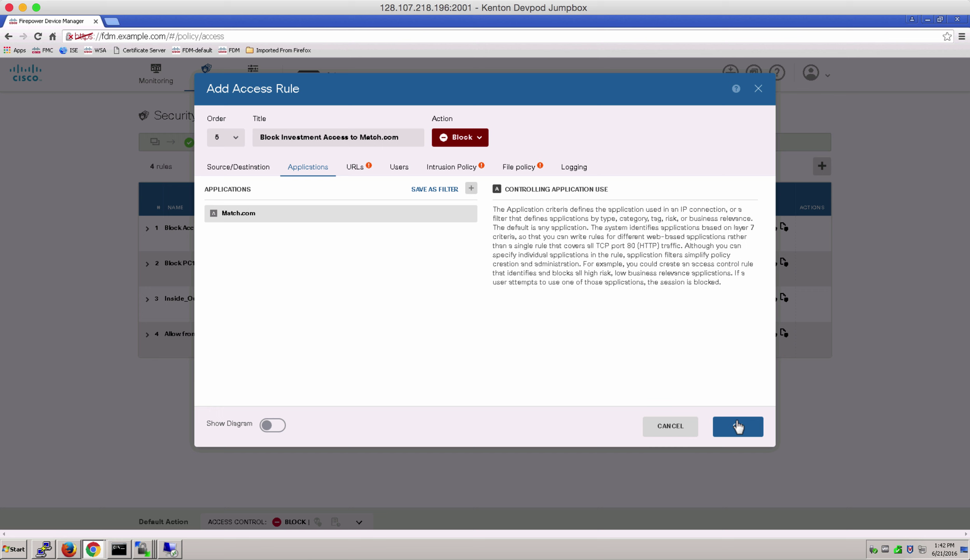
click(279, 427)
scroll(463, 368, down, 3)
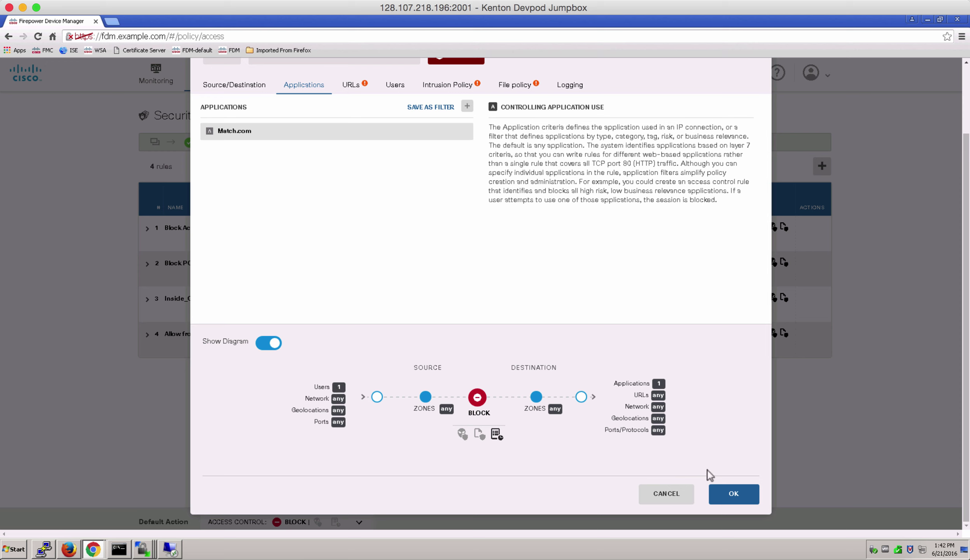
click(732, 493)
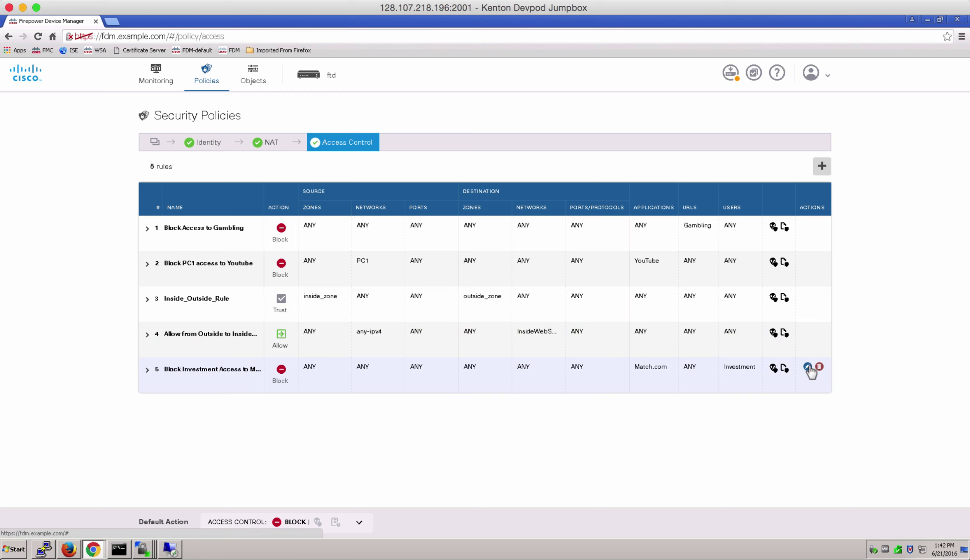
Step: Move the Match.com block rule to order 1 and deploy the pending changes
click(808, 366)
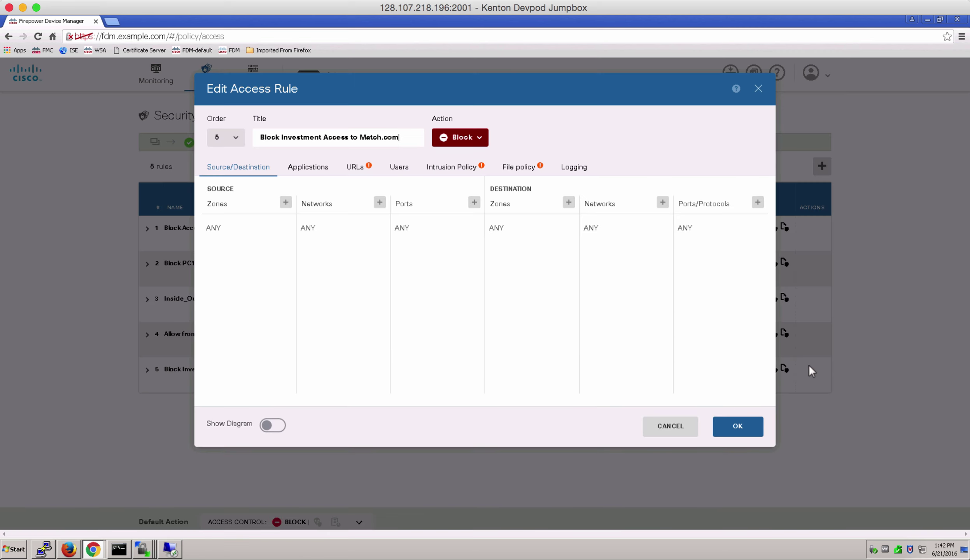
click(221, 138)
click(224, 160)
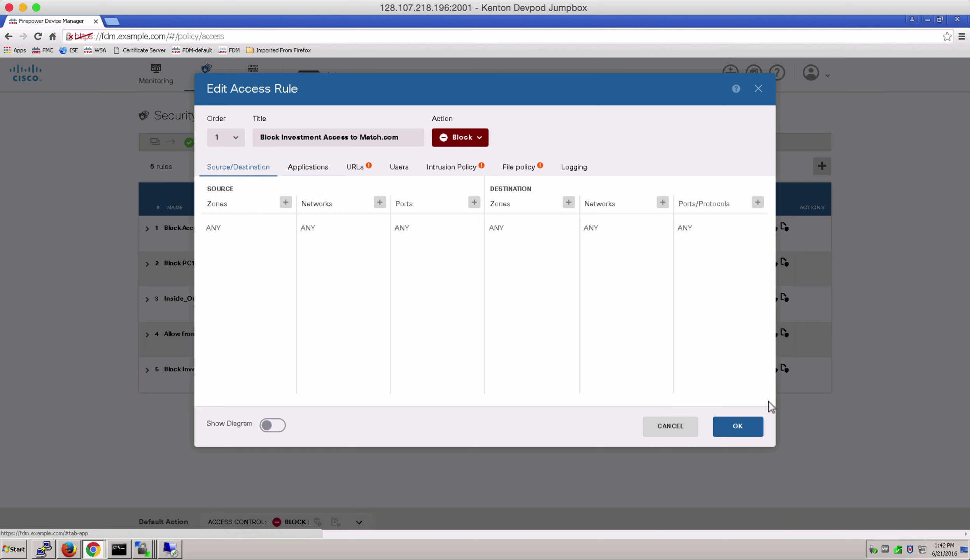
click(751, 426)
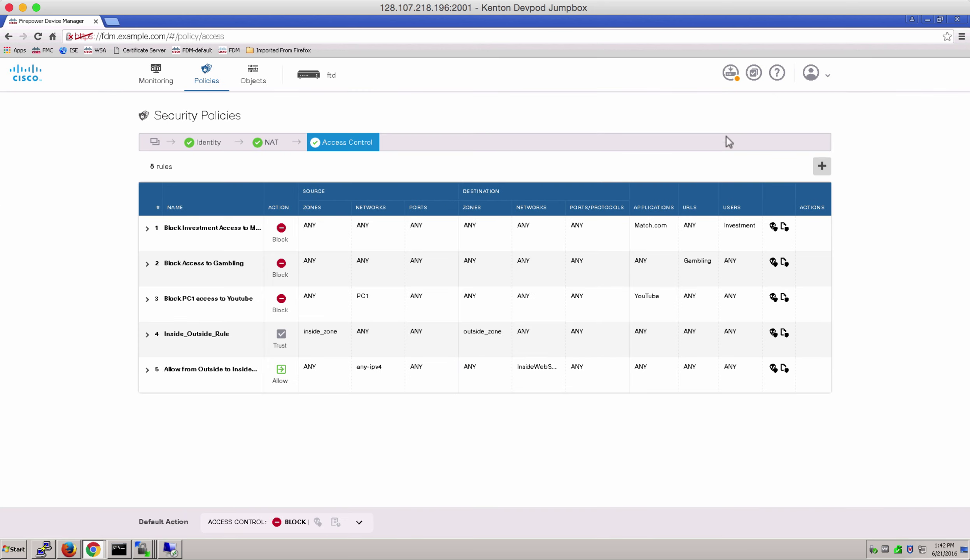
click(731, 73)
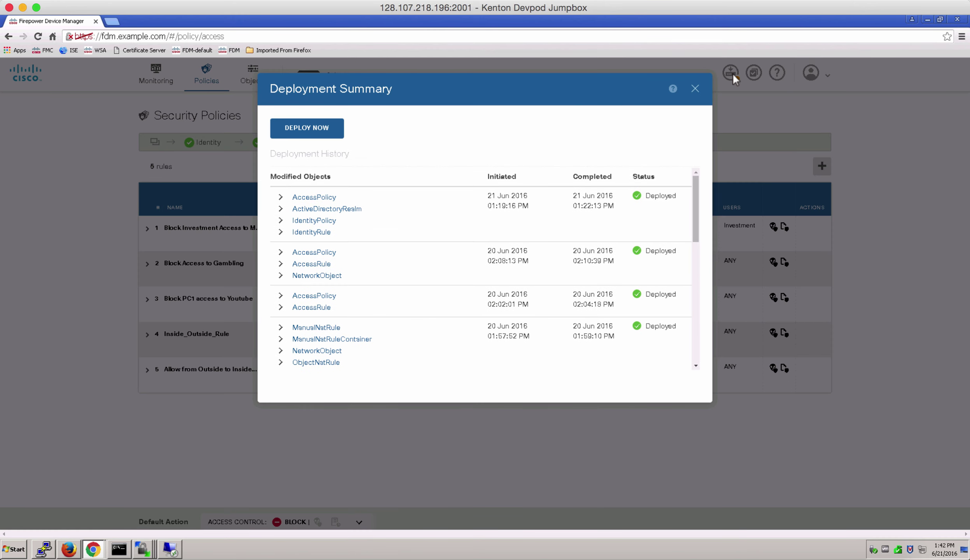
click(325, 133)
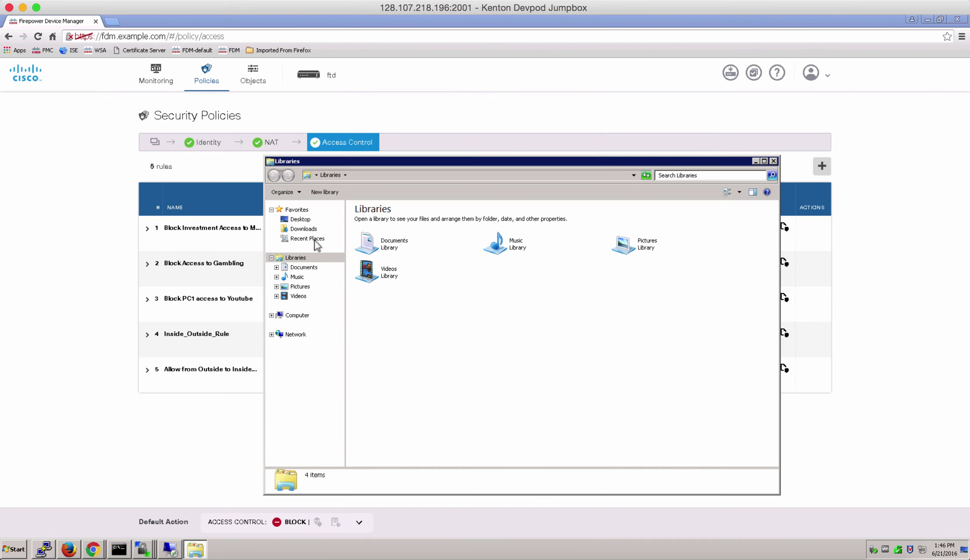
Step: Connect to PC2 through the Desktop's Remote Desktop folder shortcut, entering the password
click(302, 220)
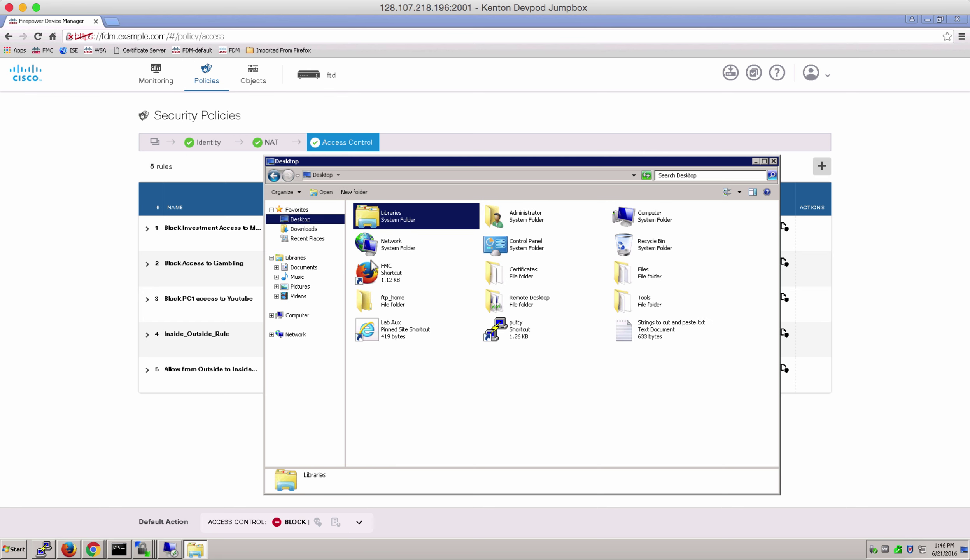
double_click(511, 300)
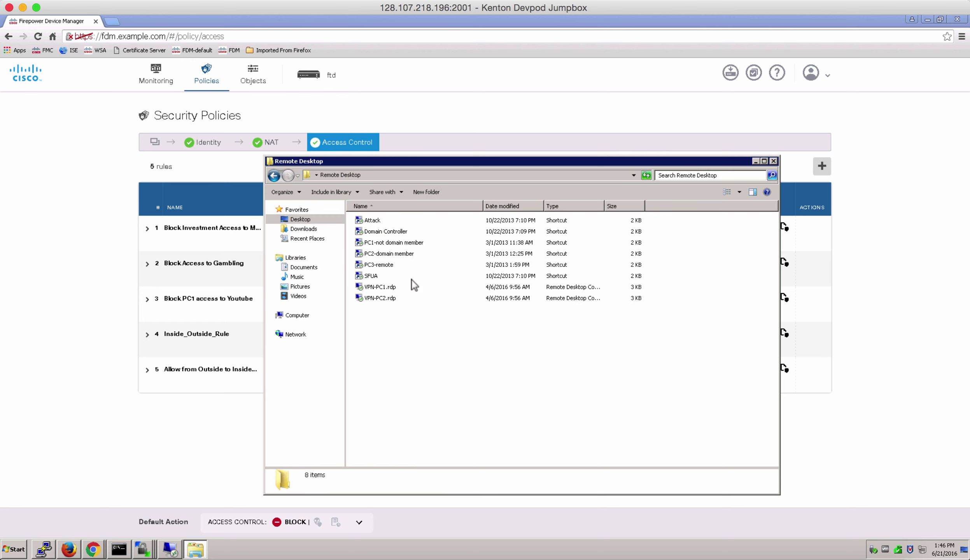
click(387, 256)
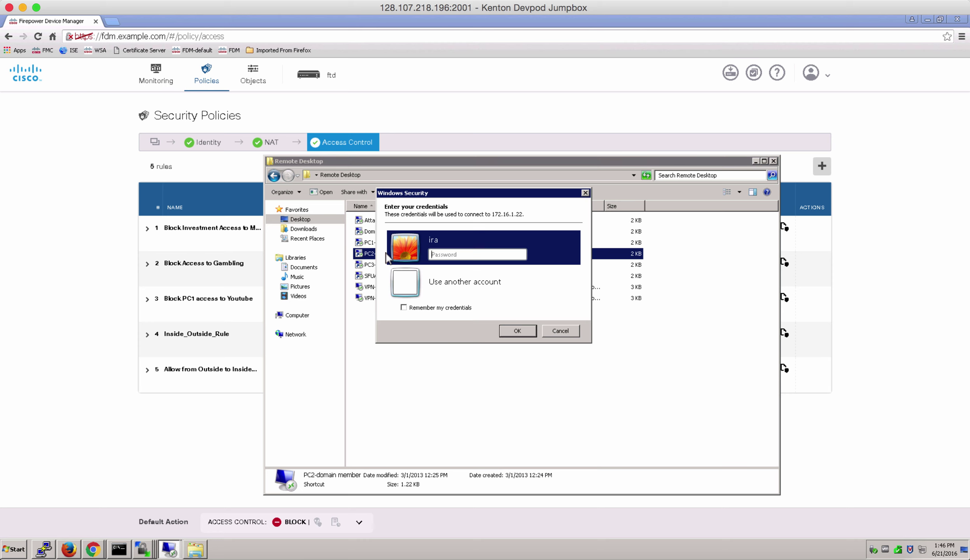
click(472, 254)
text(•••••••••)
key(Return)
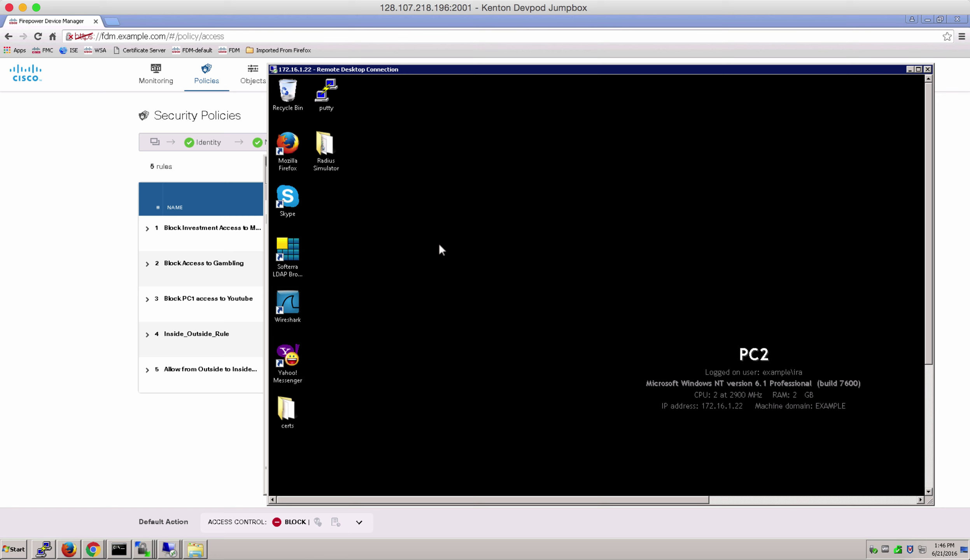
Step: In Firefox on PC2, sign in as the AD test user at the Match bookmark and get Access Denied
double_click(295, 141)
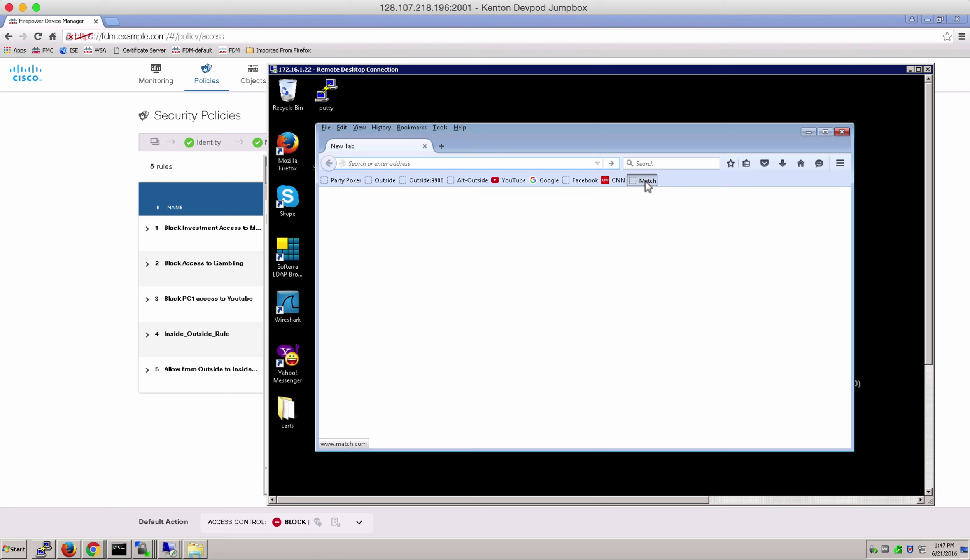
click(645, 181)
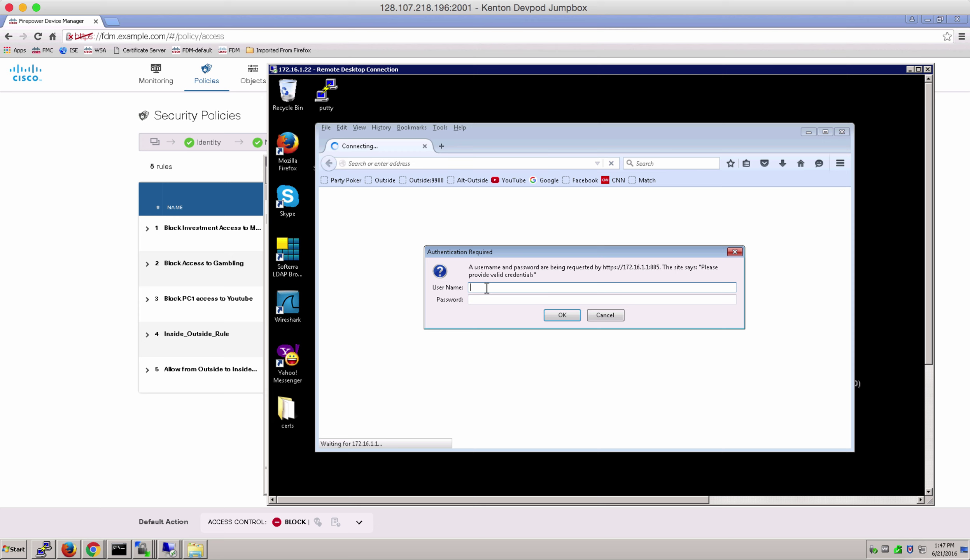
text(ira)
key(Tab)
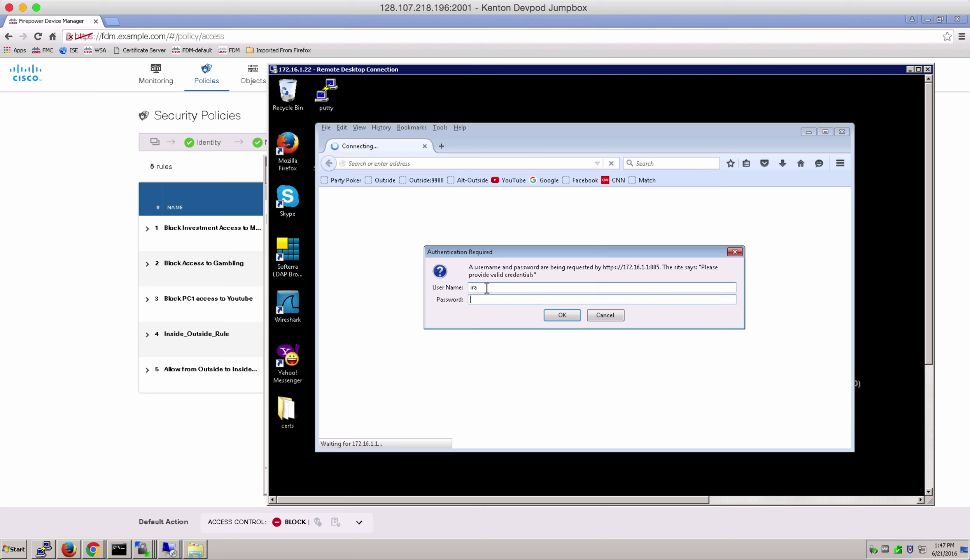
text(********)
key(Return)
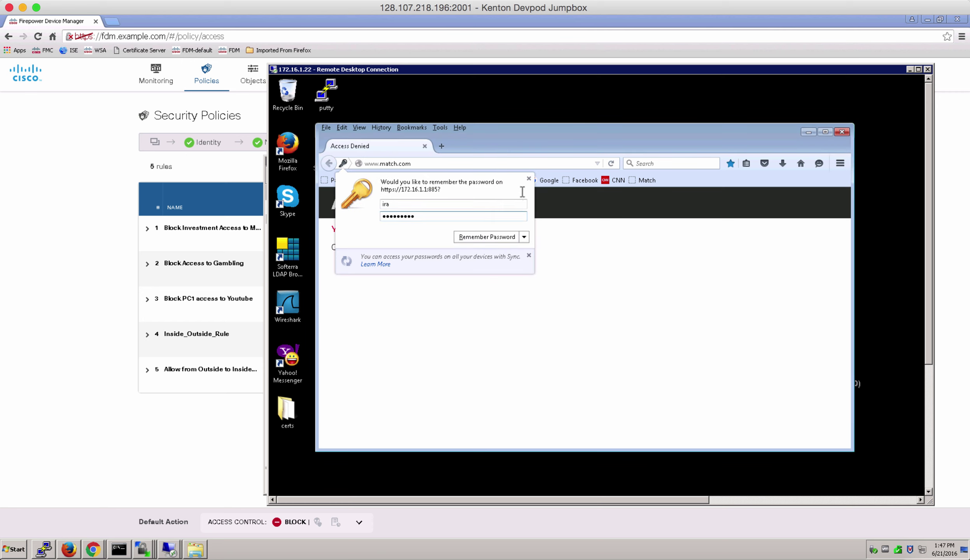
click(528, 179)
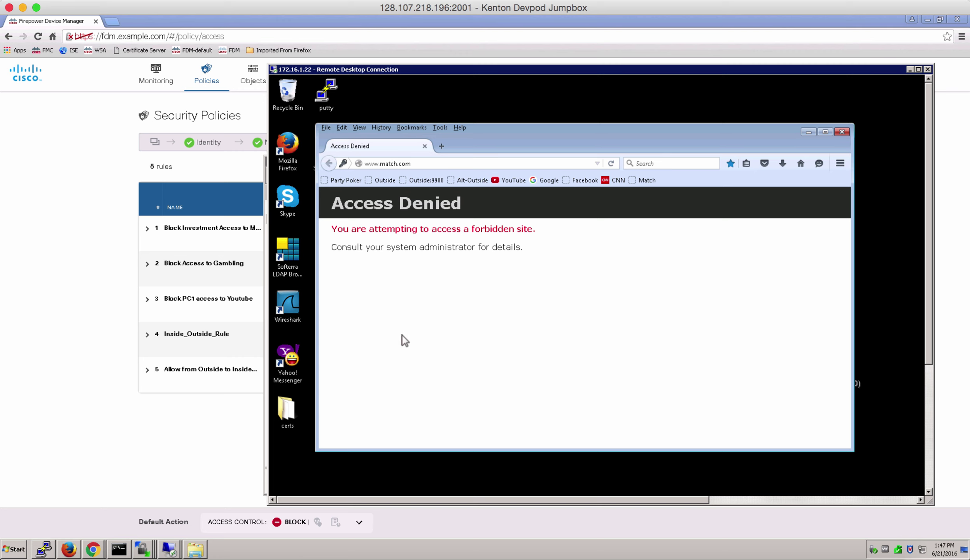
click(213, 419)
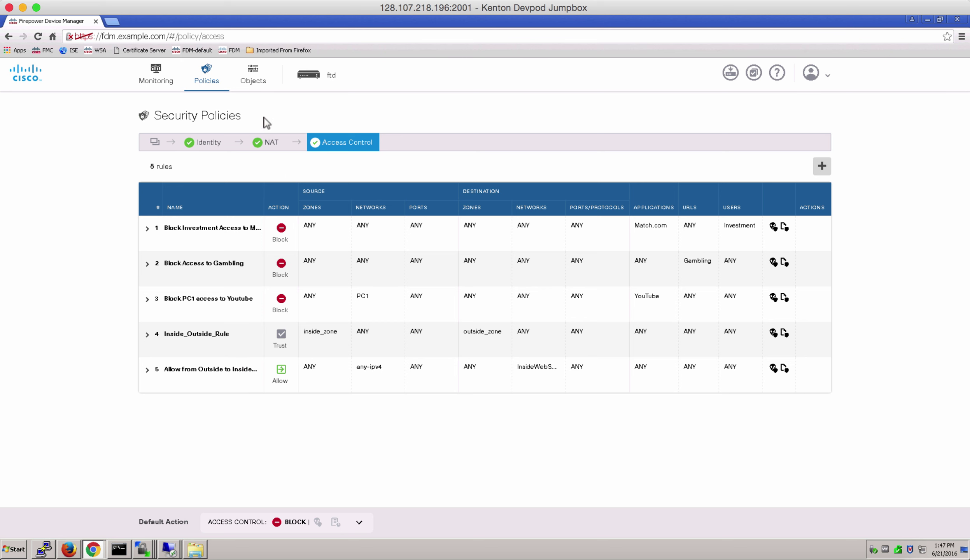
Step: Check the test user's traffic summary under Monitoring > Users, then switch to Events
click(156, 75)
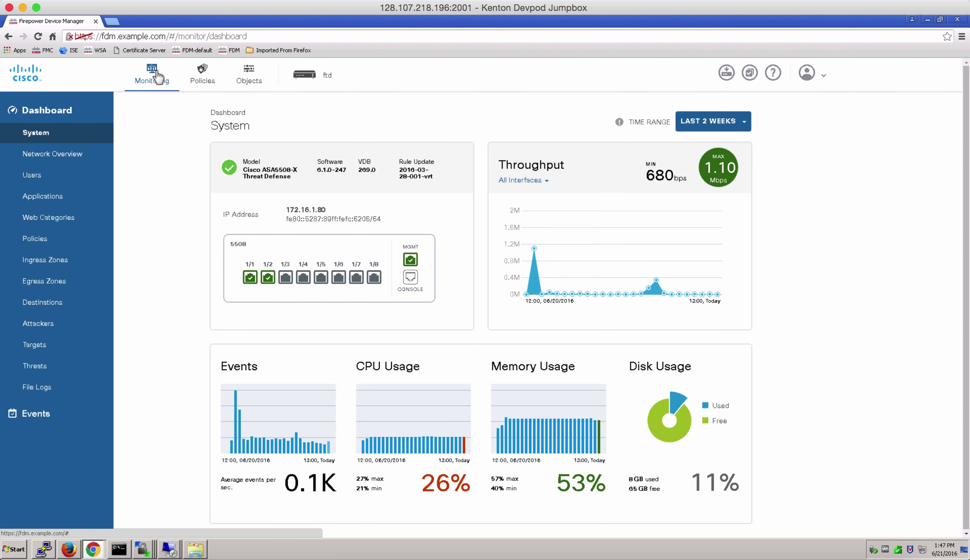
click(35, 176)
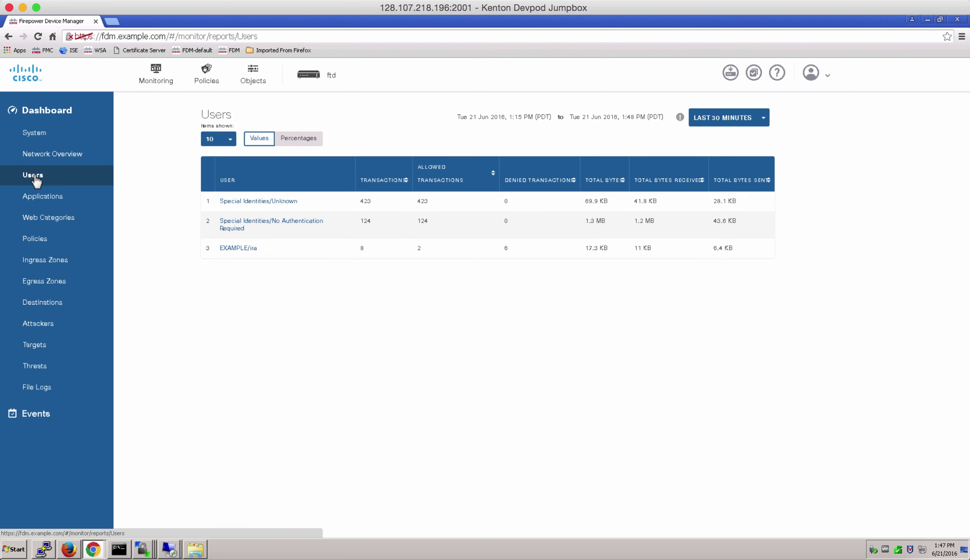
click(242, 250)
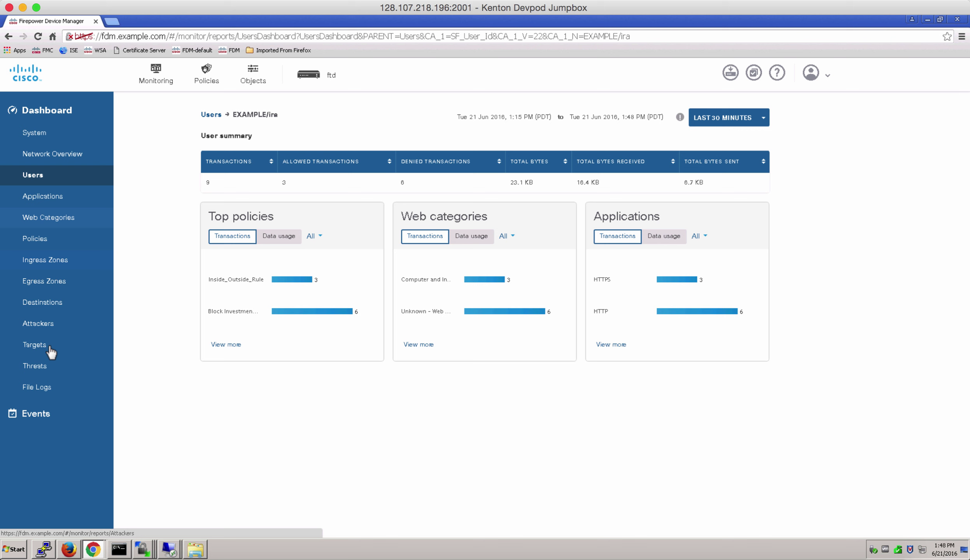
click(41, 417)
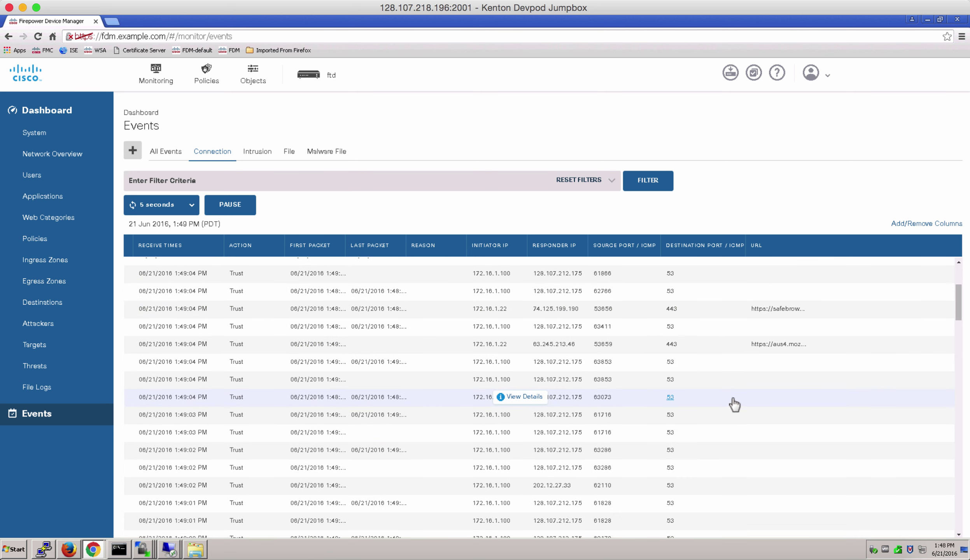
Step: Apply a Rule Action = Block filter to the connection events, leaving two blocked port-80 connections from 172.16.1.22
scroll(734, 404, down, 5)
click(230, 205)
click(171, 180)
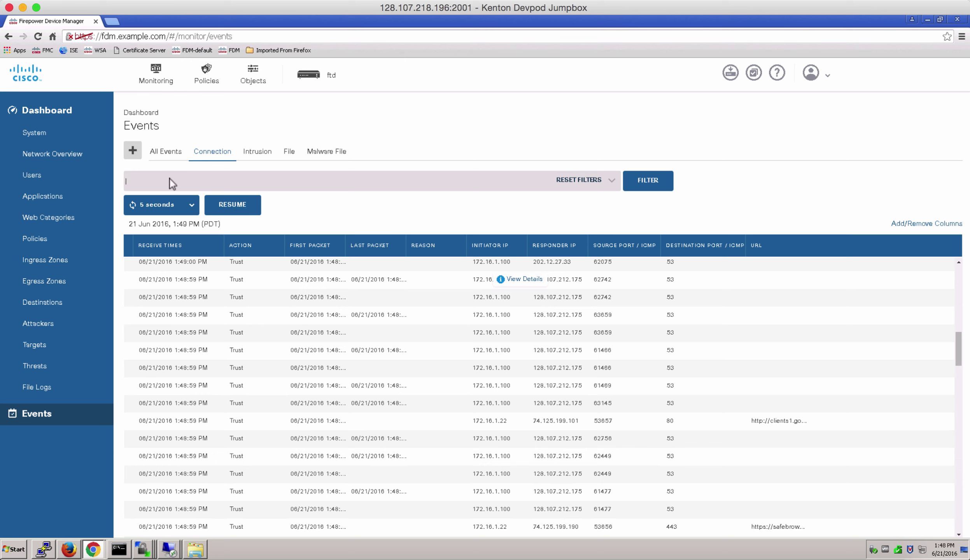
scroll(178, 302, down, 6)
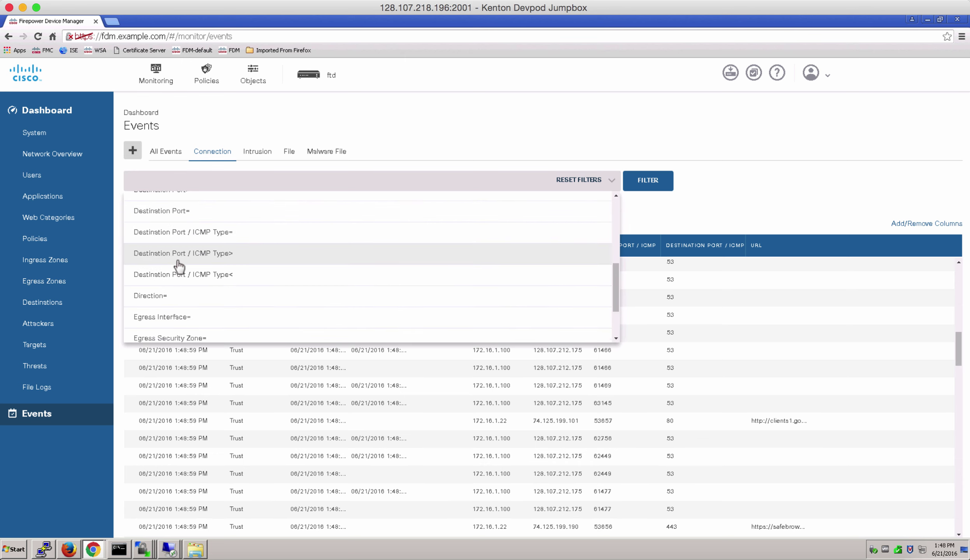
scroll(180, 302, down, 3)
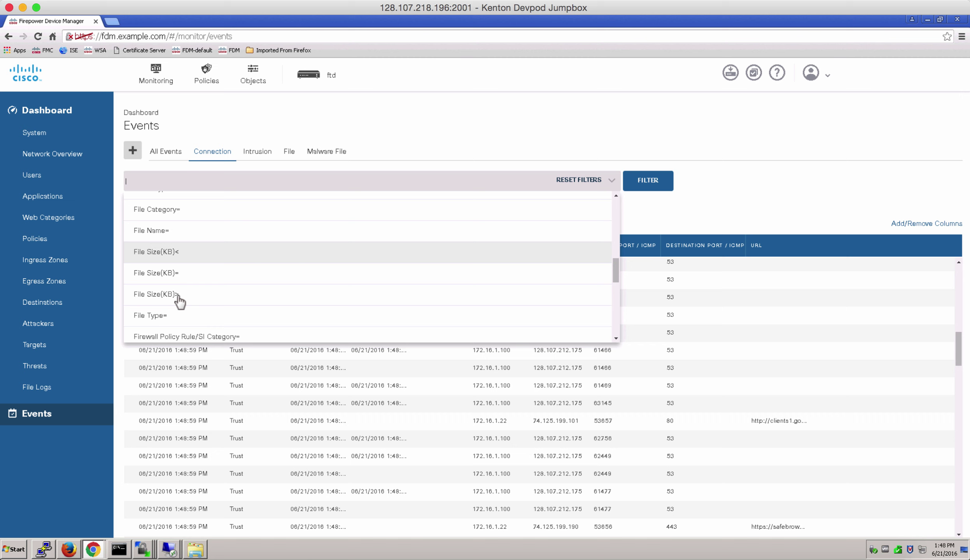
scroll(179, 302, down, 3)
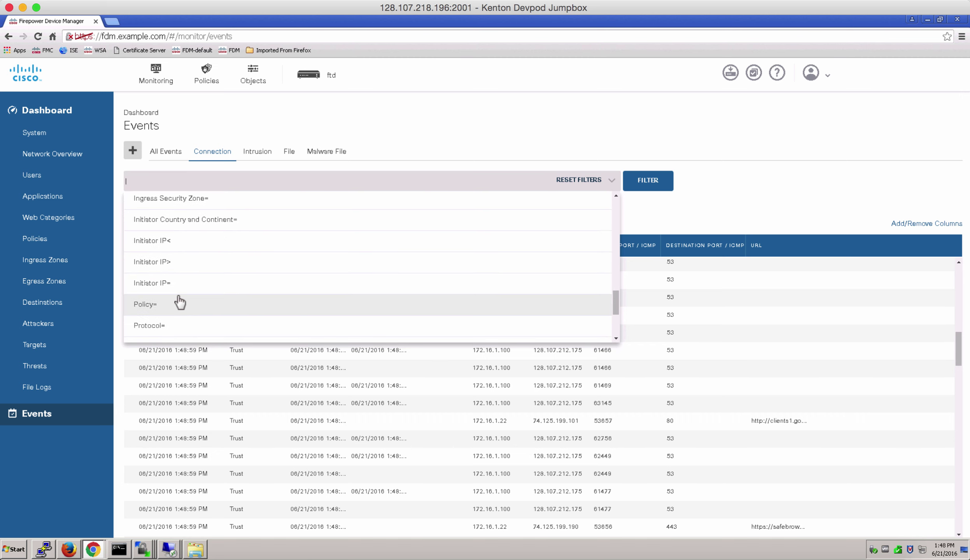
scroll(180, 302, down, 3)
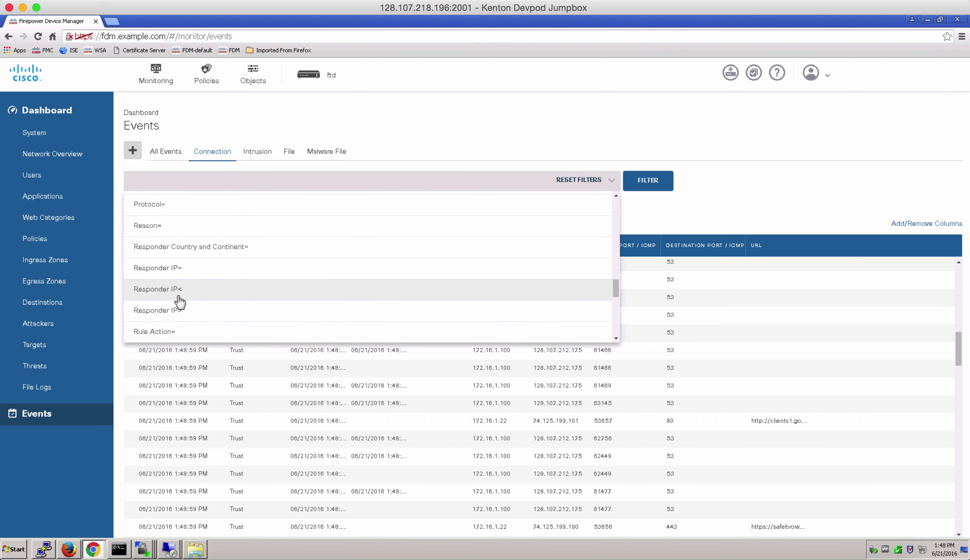
scroll(180, 302, down, 1)
click(179, 286)
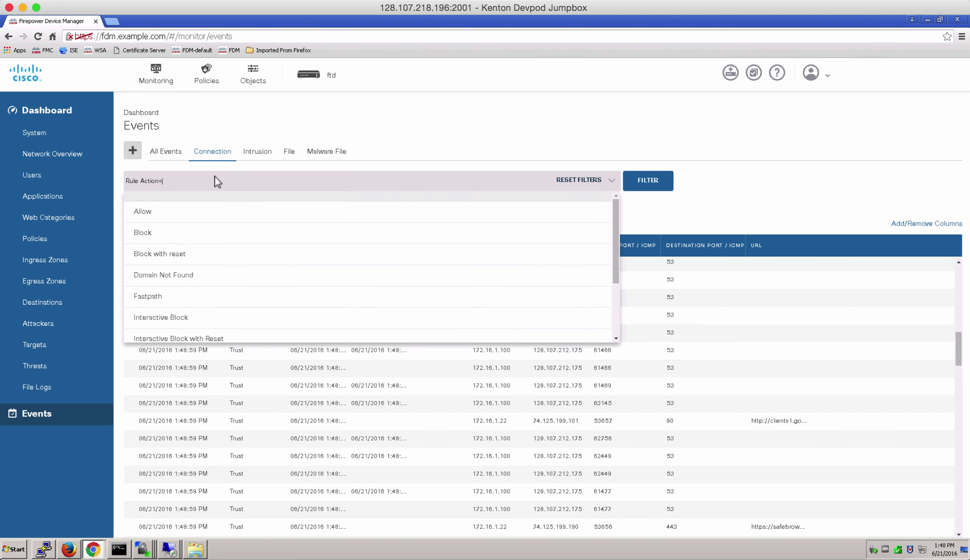
click(202, 235)
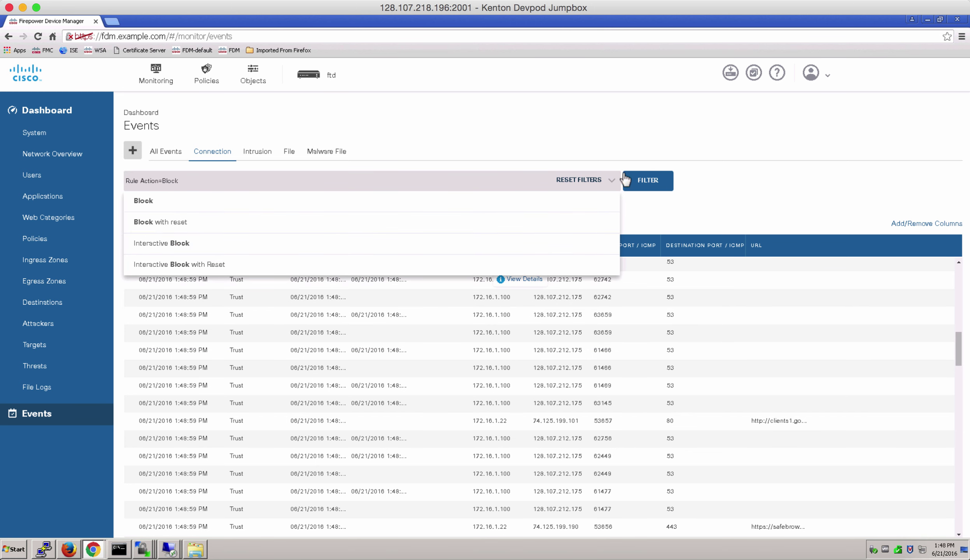
click(648, 182)
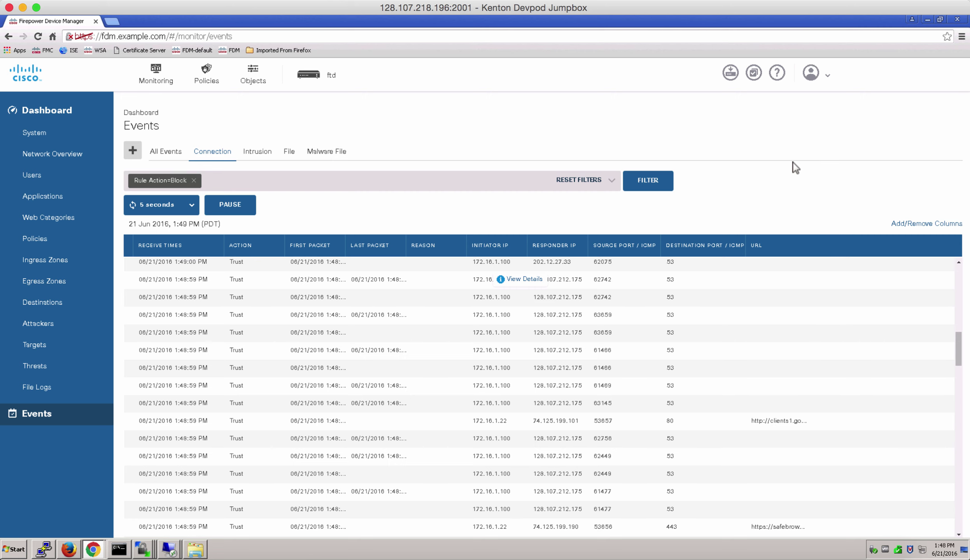
click(648, 185)
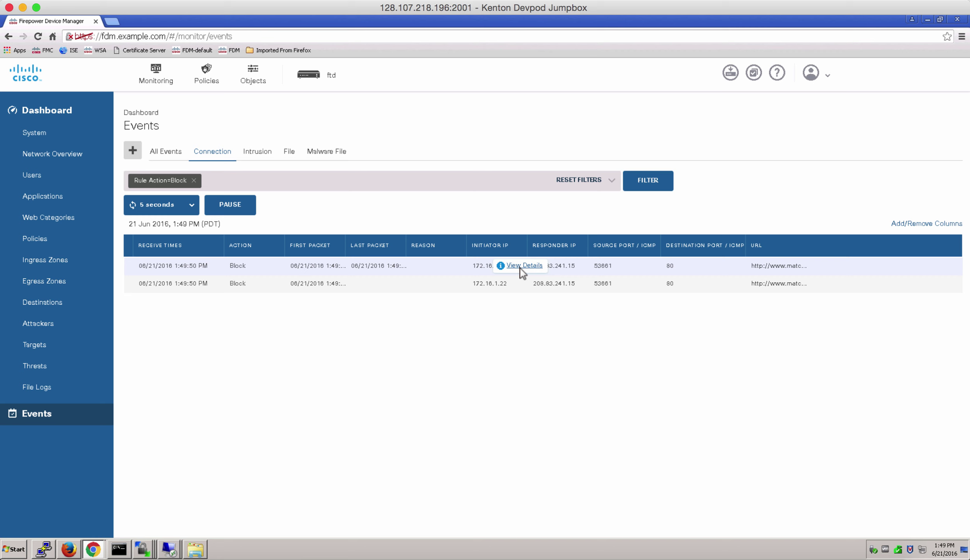
click(522, 269)
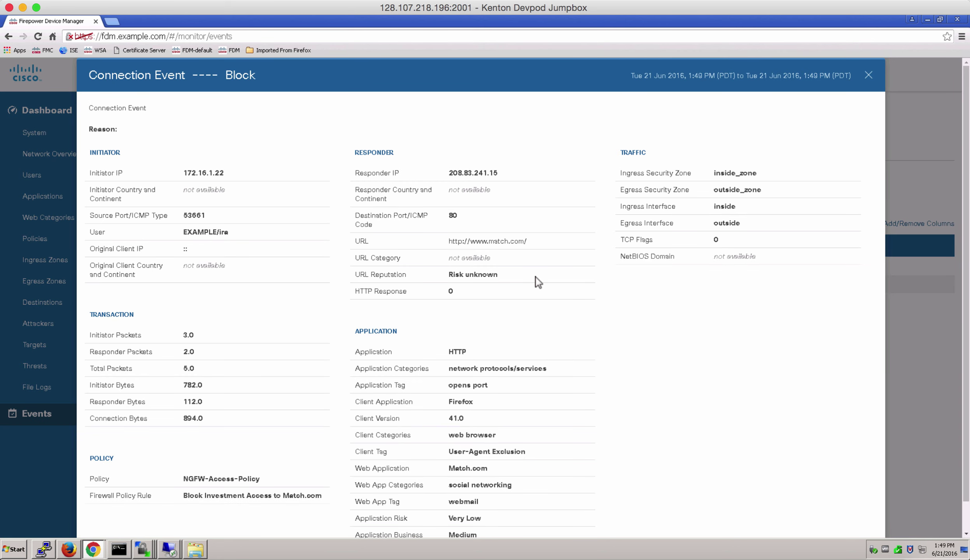
scroll(536, 277, down, 1)
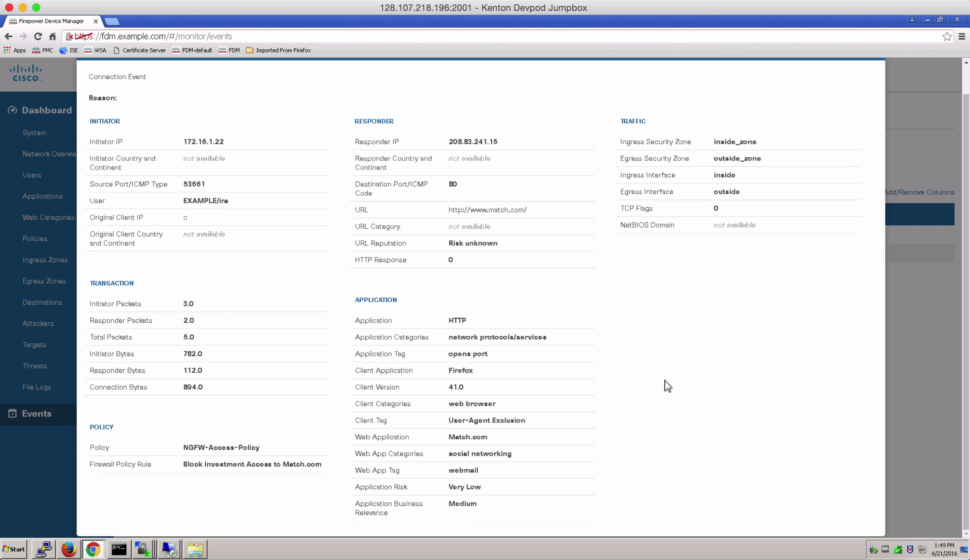
click(915, 371)
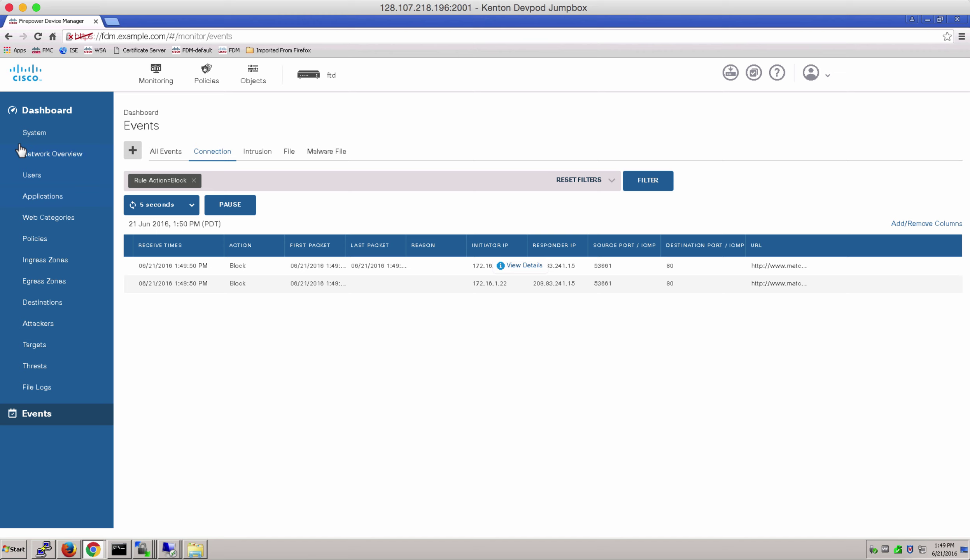
Step: Switch to the Network Overview dashboard showing the last 30 minutes of traffic
click(44, 155)
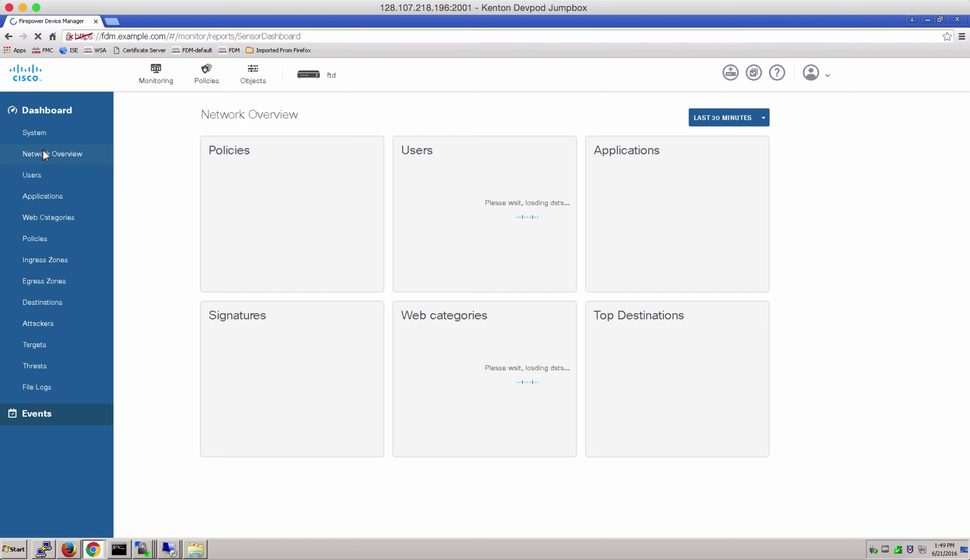